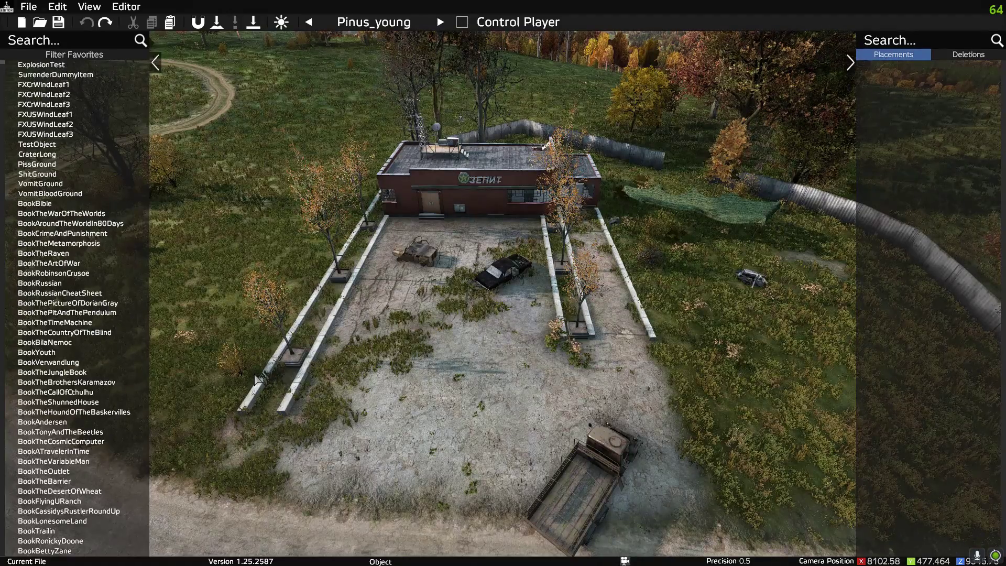
Switch to Steam to view the DayZ Editor Loader workshop page, and return to the DayZ Editor
right_drag(254, 375, 272, 323)
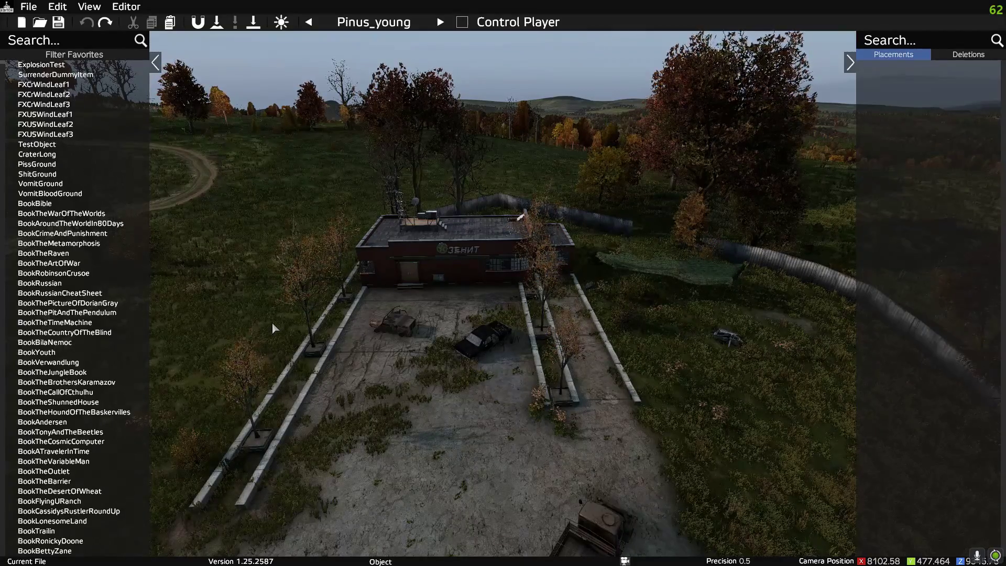
key(alt+Tab)
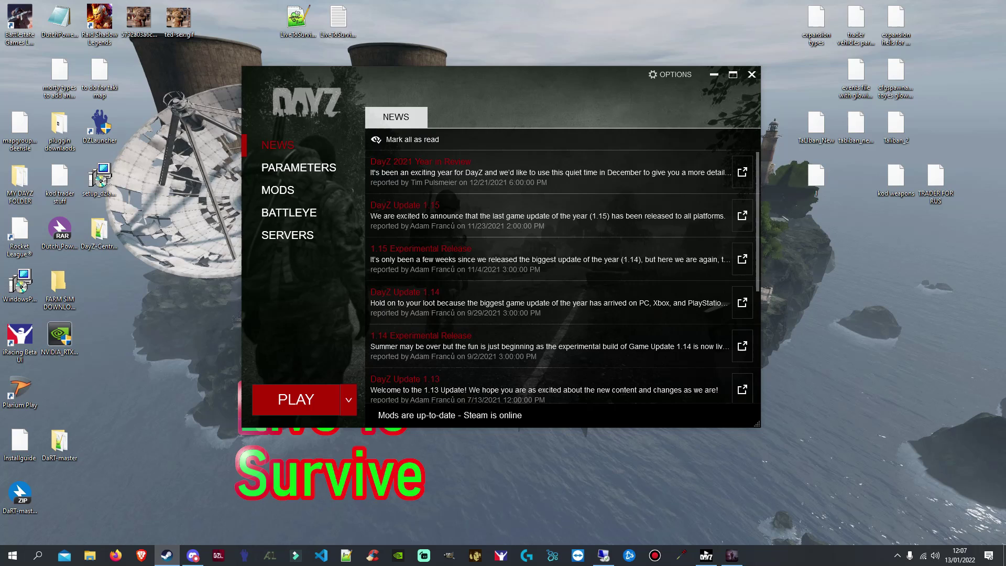
click(166, 555)
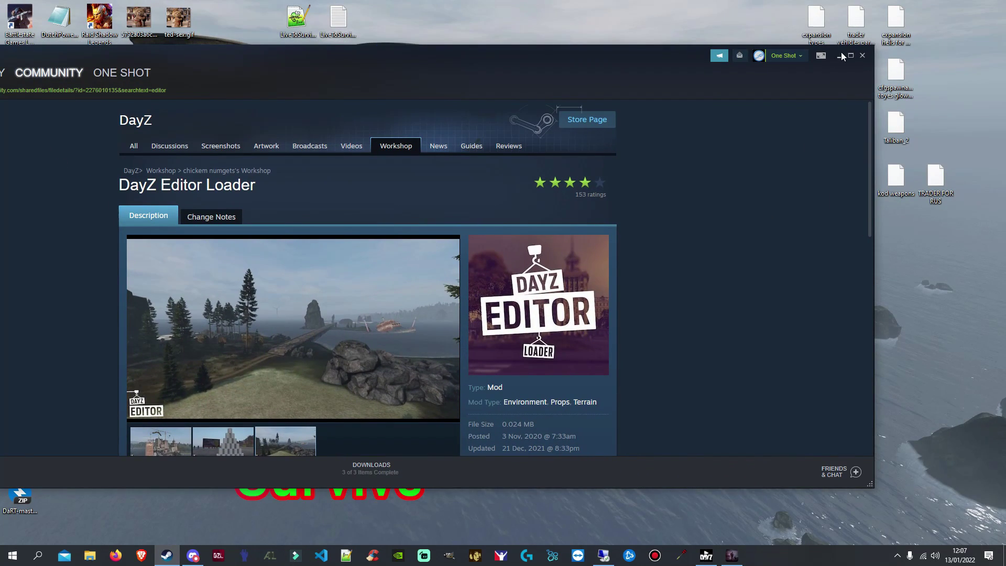
click(850, 56)
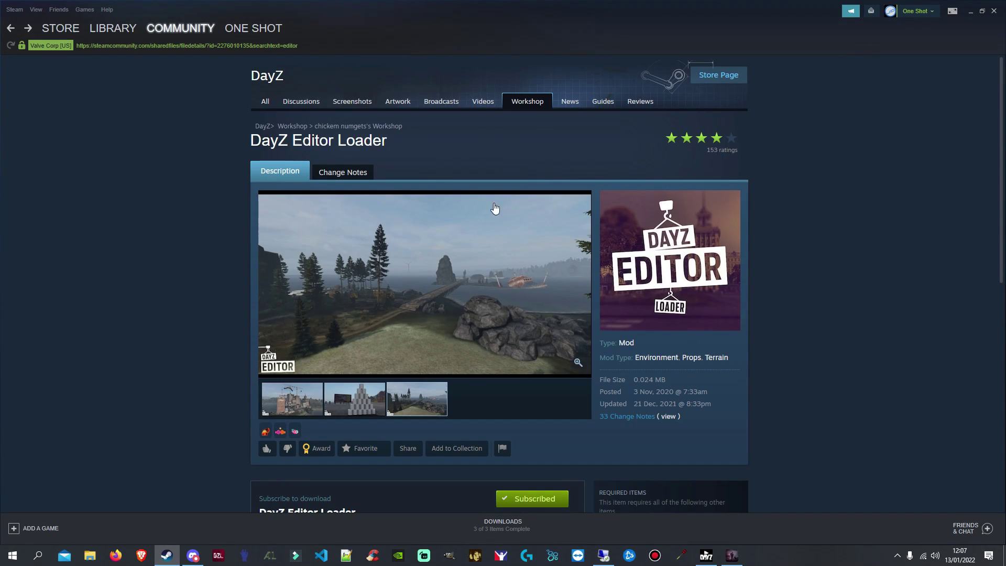
scroll(381, 380, down, 1)
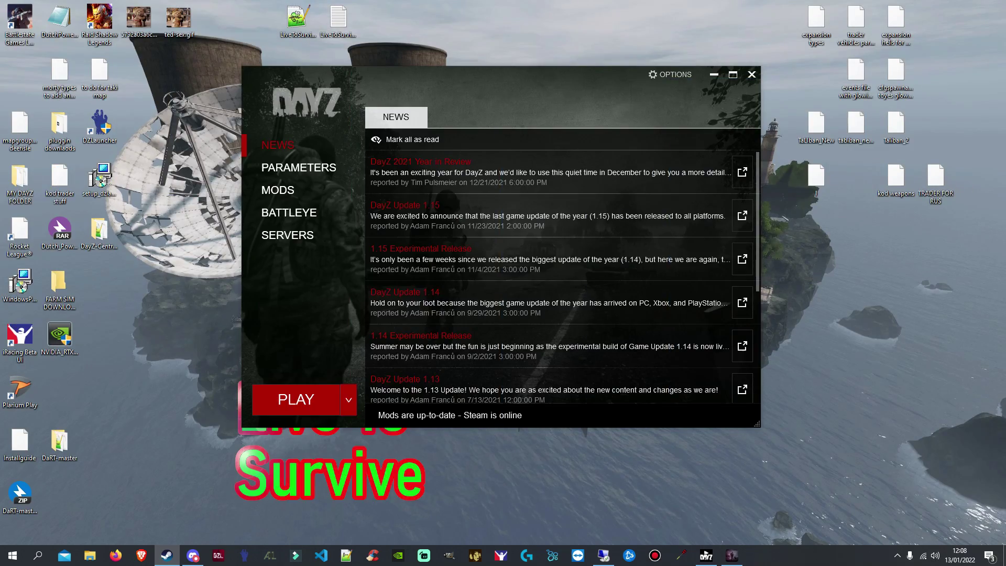
click(731, 555)
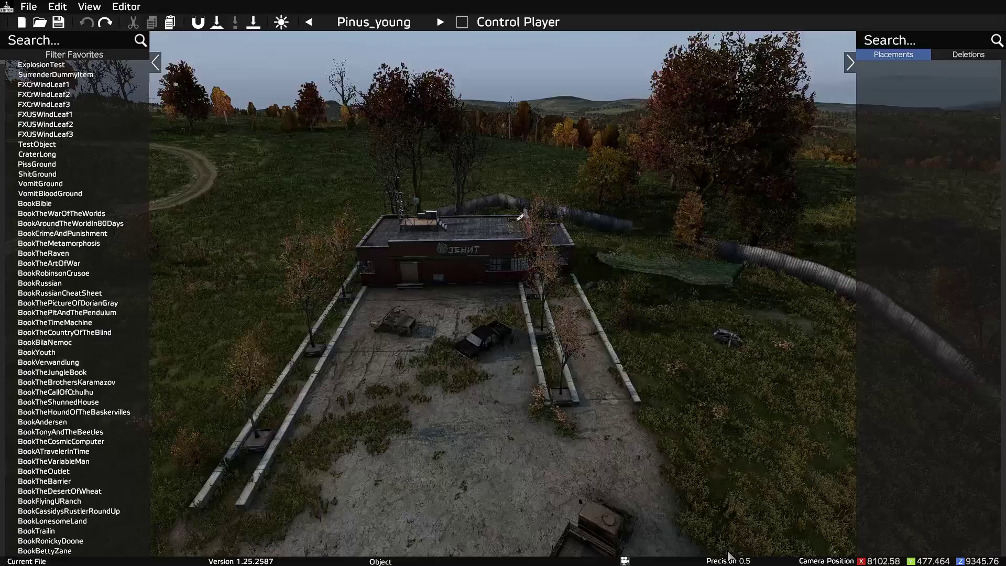
Delete the red radio building at the far end of the paved lot
mouse_move(444, 419)
right_down()
mouse_move(244, 408)
mouse_move(86, 309)
mouse_move(121, 306)
mouse_move(396, 425)
mouse_move(533, 402)
mouse_move(424, 376)
mouse_move(412, 339)
mouse_move(391, 403)
mouse_move(392, 454)
mouse_move(392, 427)
mouse_move(360, 389)
mouse_move(646, 465)
mouse_move(470, 360)
mouse_move(442, 369)
mouse_move(464, 420)
mouse_move(454, 420)
right_up()
key(s)
key(d)
key(w)
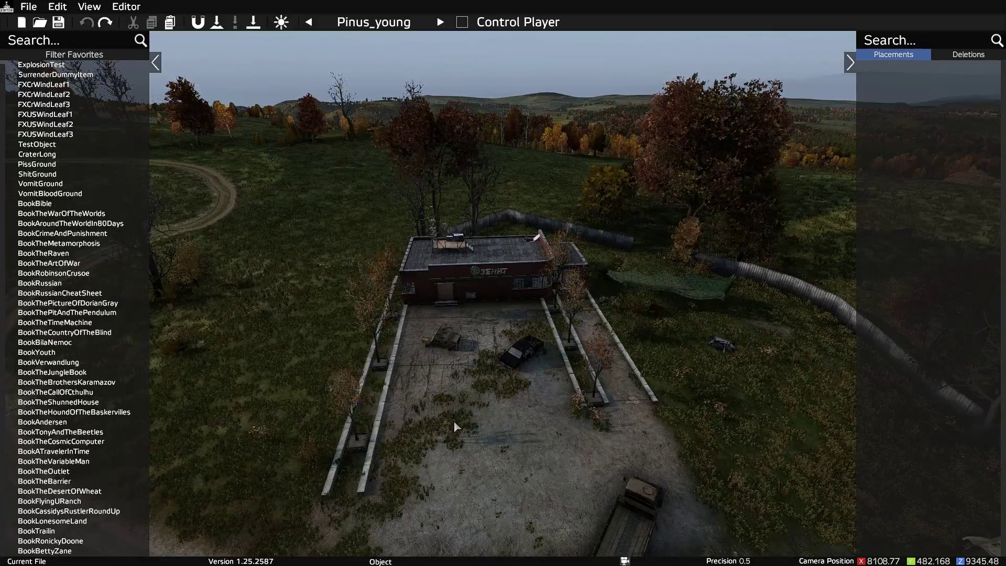
key(w)
key(w)
right_drag(429, 406, 398, 342)
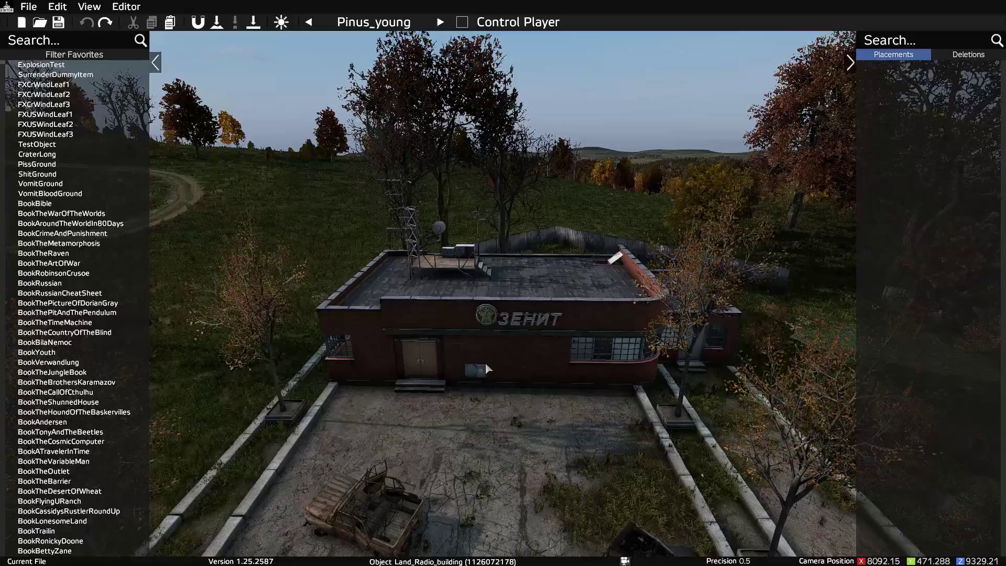
key(Delete)
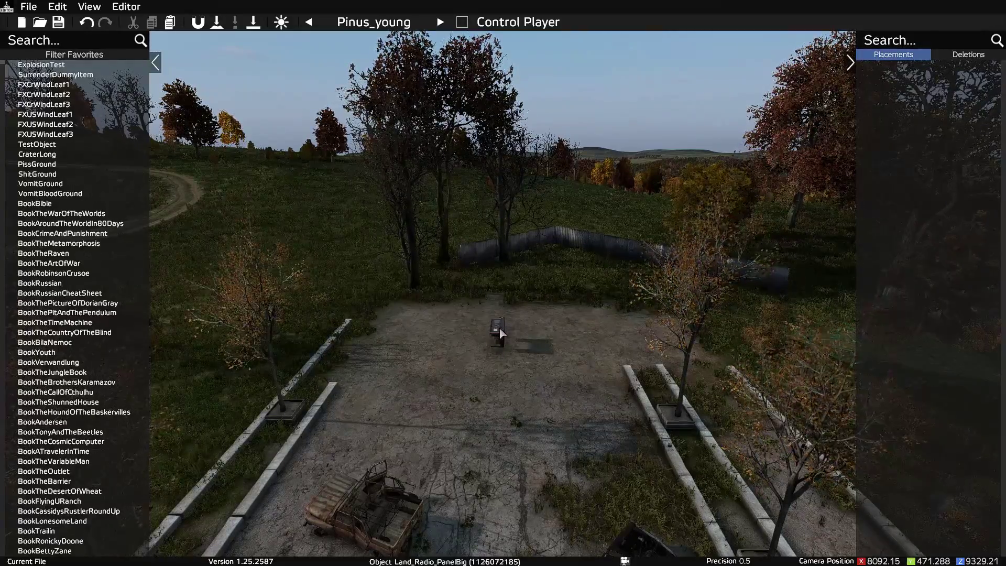
Delete the leftover radio panel, the UAZ wreck and the black car wreck from the paved lot
right_drag(498, 329, 393, 481)
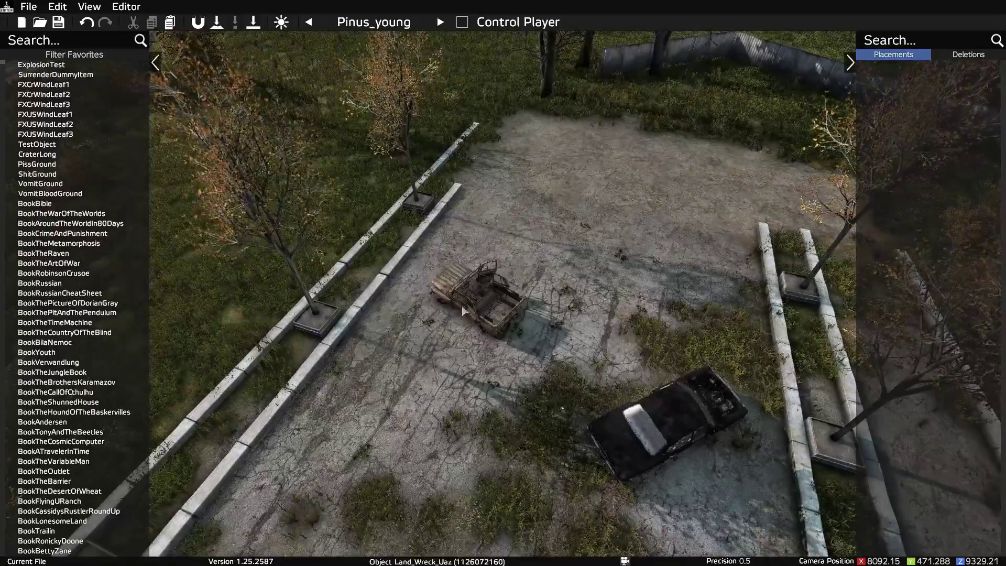
key(Delete)
key(Delete)
Delete the two young trees and their planters nearest the former building, between the low walls on the dirt-road side
right_drag(686, 422, 457, 314)
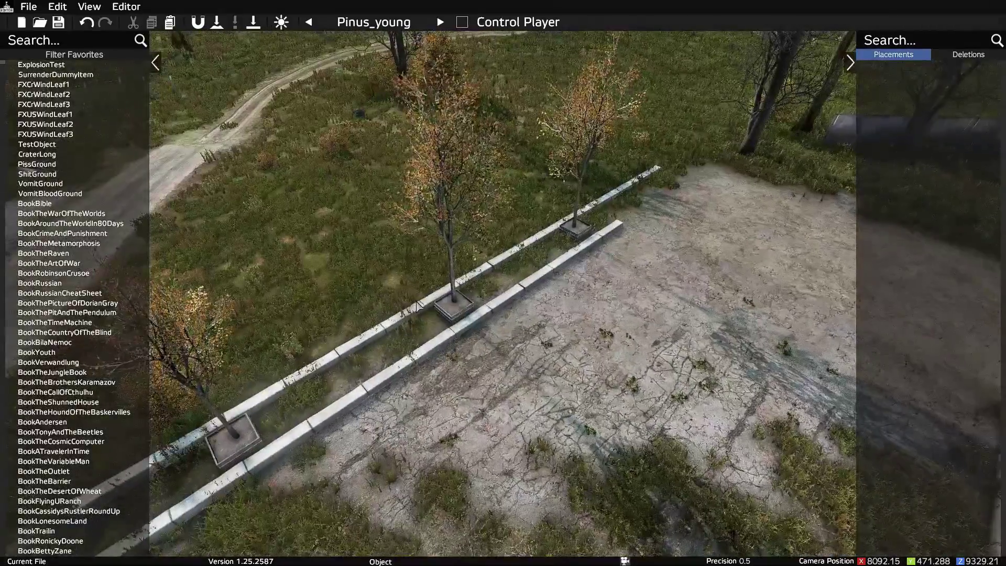
click(575, 228)
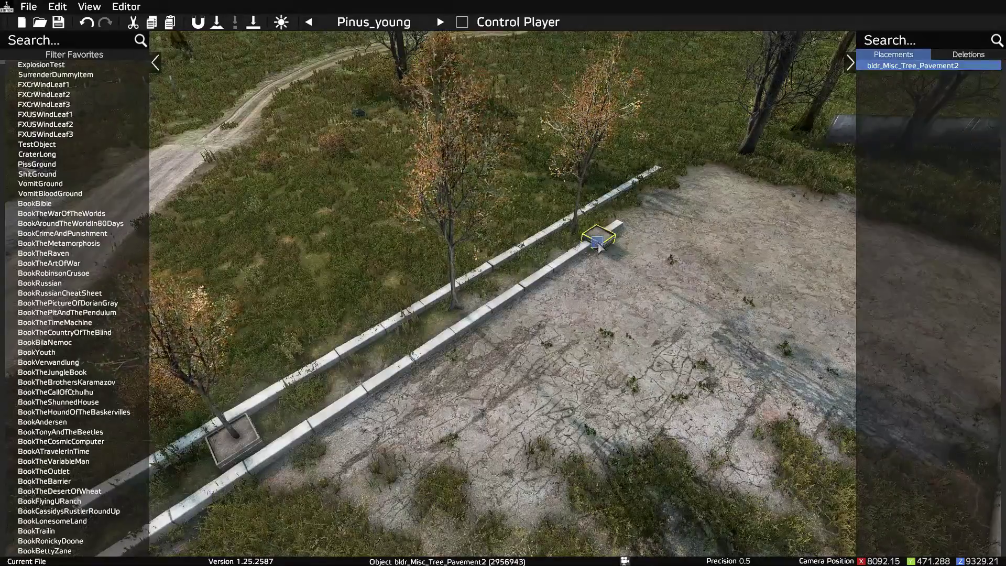
key(Delete)
key(Delete)
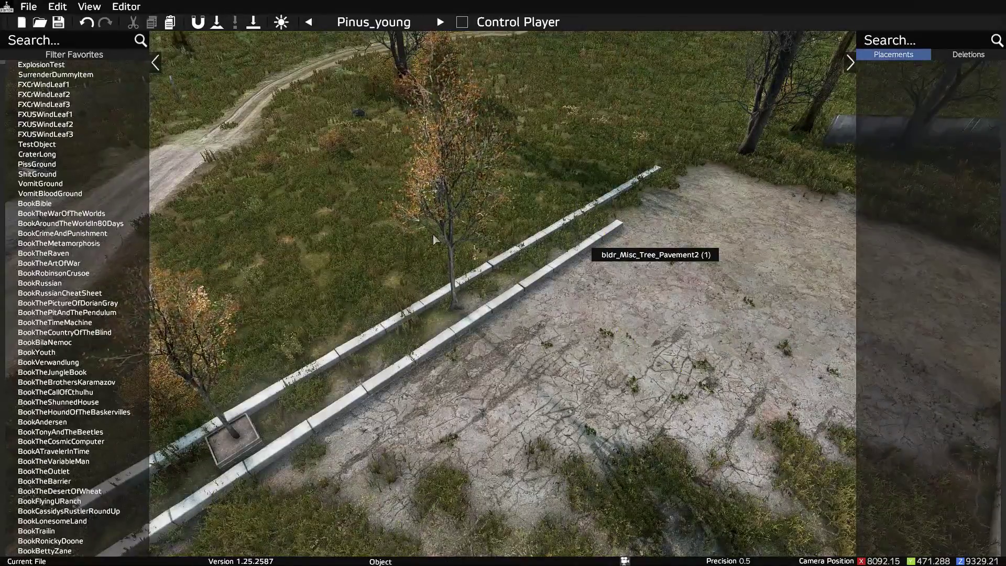
click(454, 227)
key(Delete)
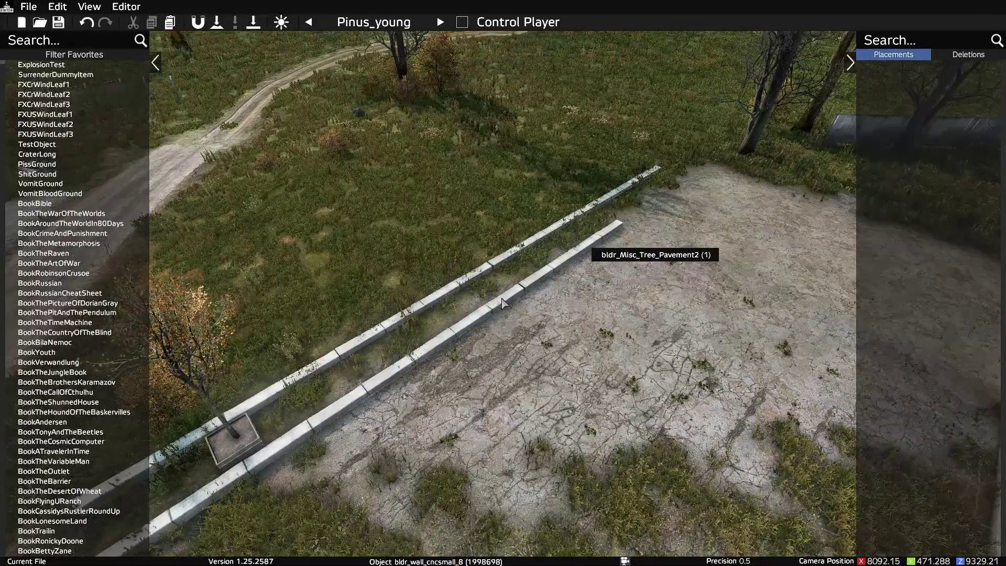
Place three separate bldr_wall_cncsmall_8 wall segments on the open paved area beside the low walls
drag(495, 298, 569, 329)
click(583, 328)
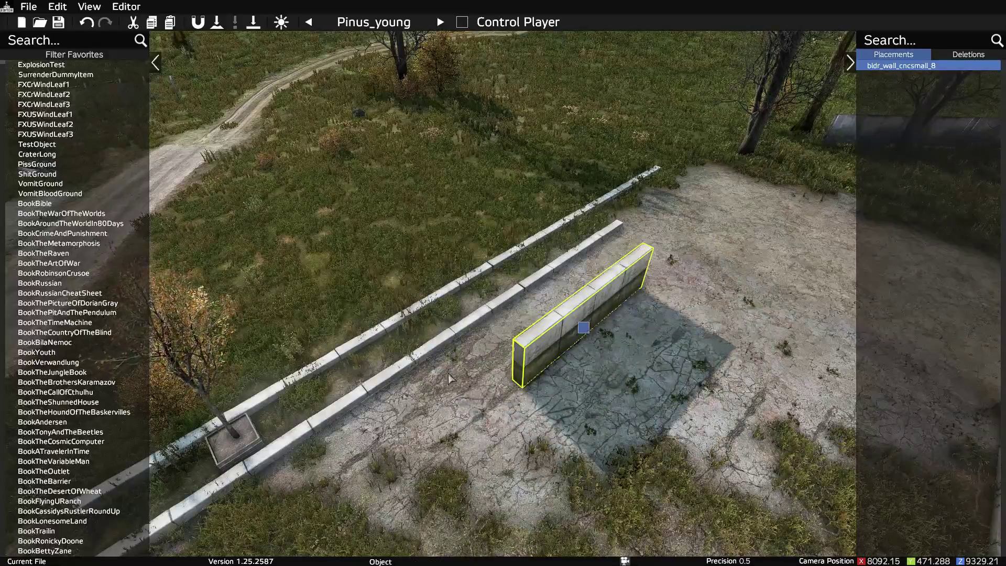
click(449, 344)
middle_click(443, 344)
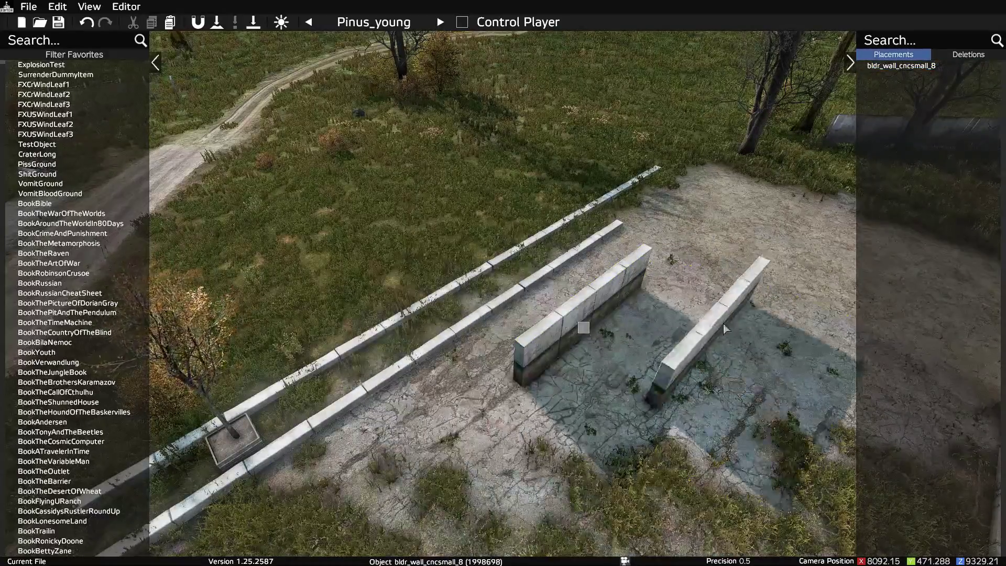
click(715, 349)
middle_click(454, 335)
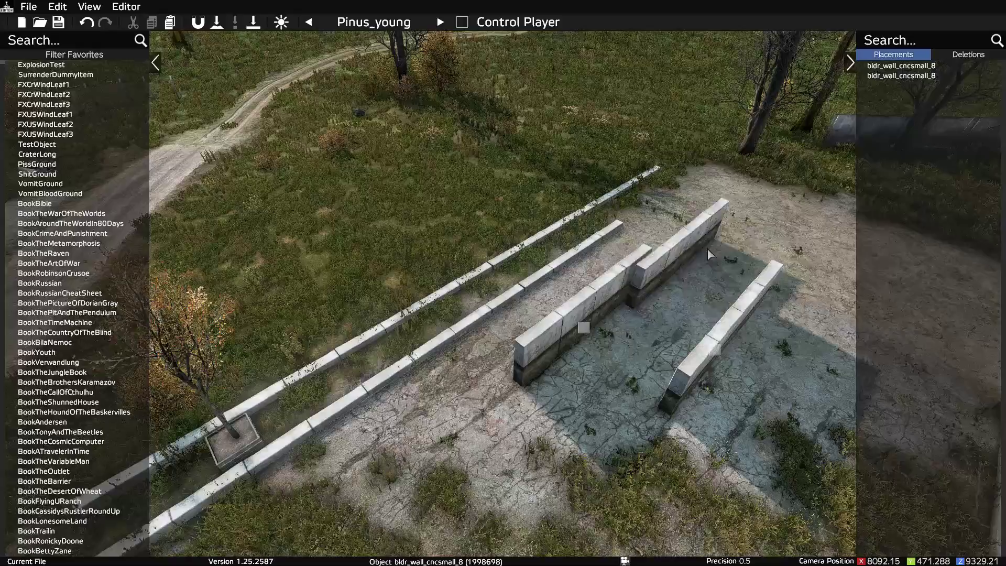
click(773, 226)
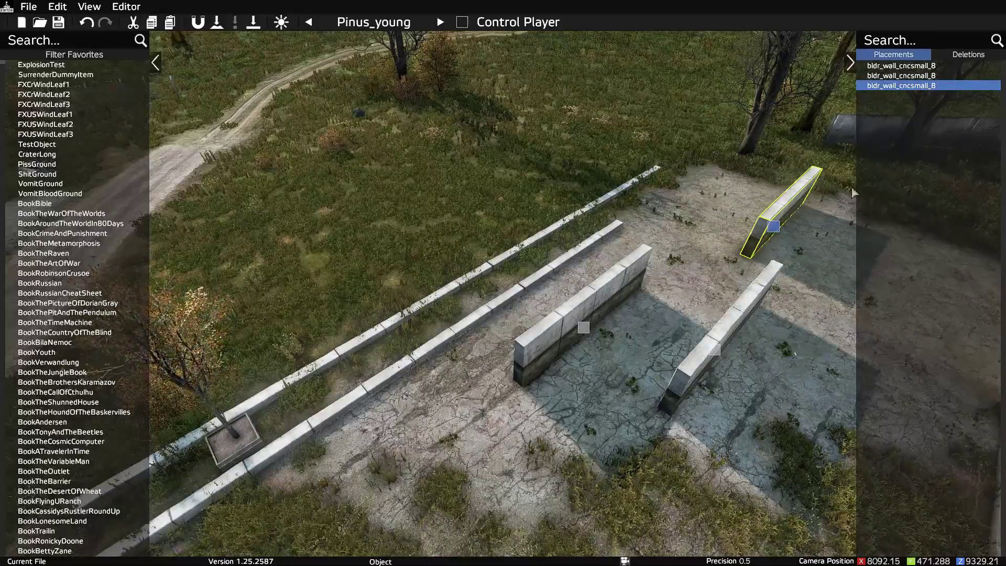
Delete the three wall segments standing separately on the paved area
click(575, 309)
key(Delete)
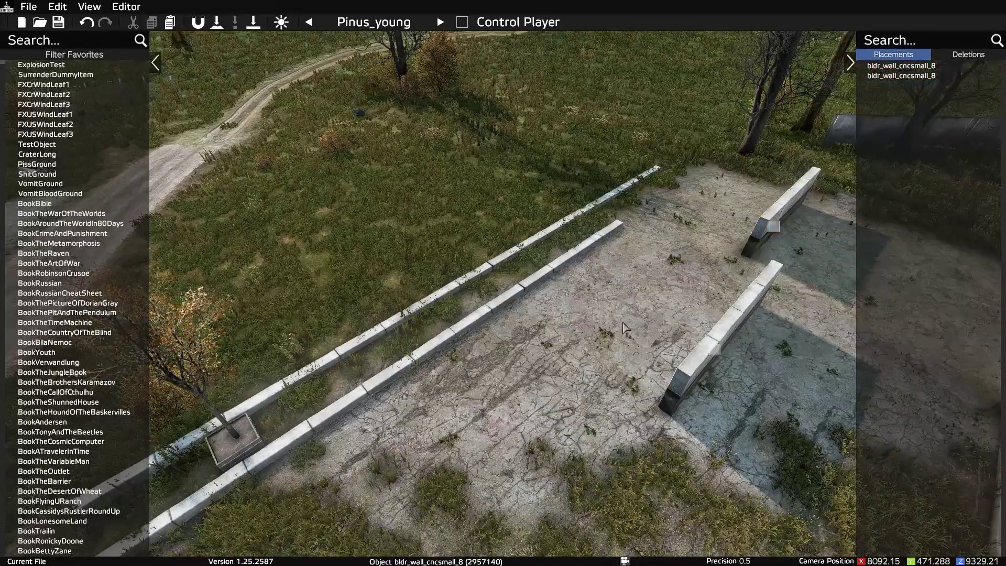
click(718, 329)
key(Delete)
click(765, 219)
key(Delete)
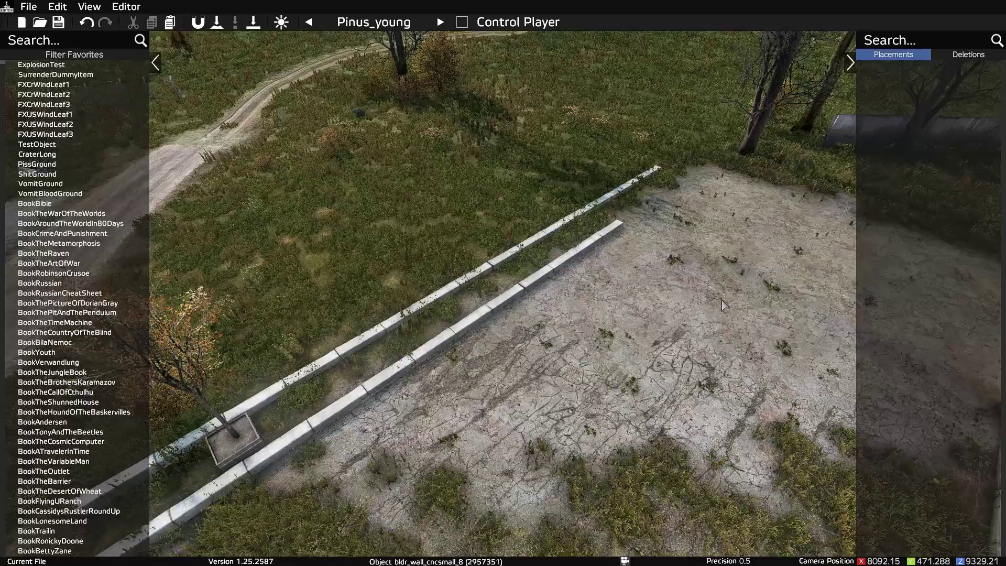
Delete the remaining young tree and its planter between the two low concrete walls
right_drag(723, 299, 455, 320)
key(Delete)
key(Delete)
key(Delete)
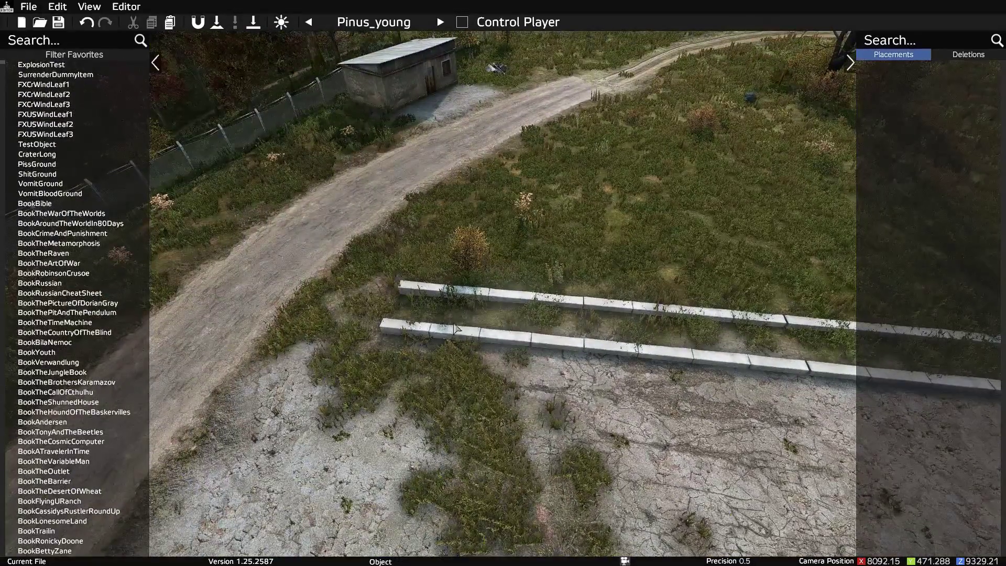
Delete every segment of the two parallel low concrete walls between the paved lot and the grass
click(610, 350)
key(Delete)
click(511, 296)
key(Delete)
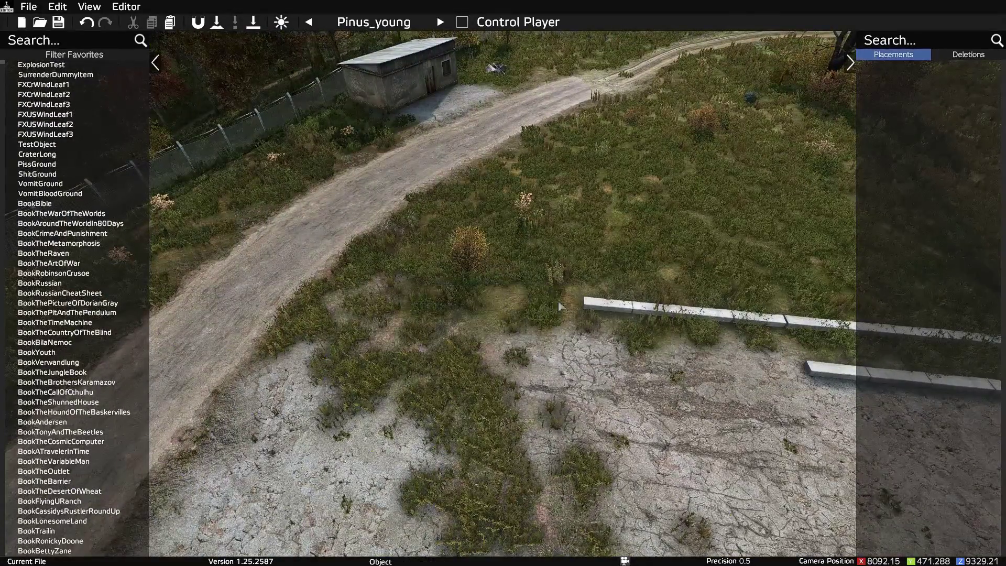
key(Delete)
right_drag(696, 363, 878, 331)
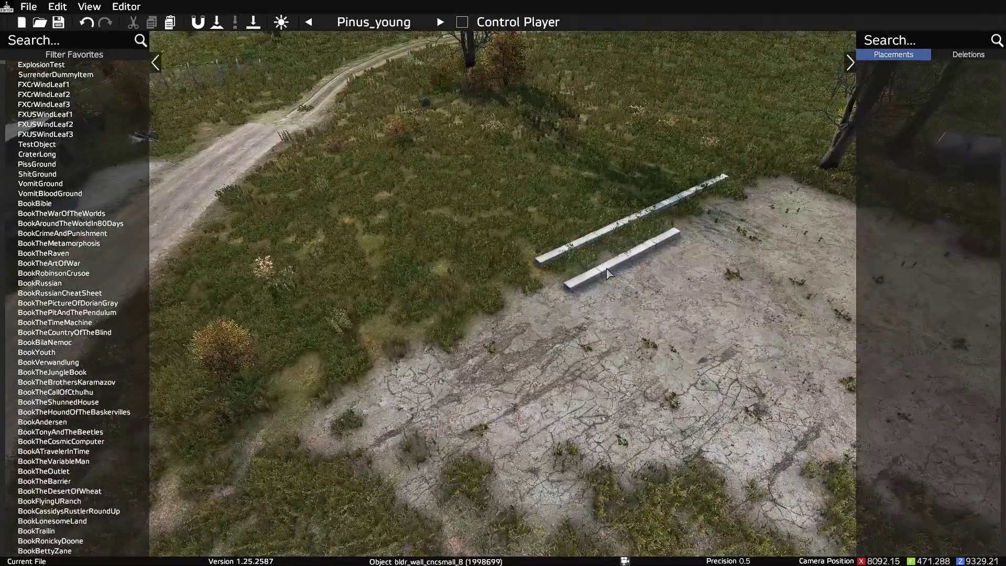
key(Delete)
click(574, 247)
key(Delete)
click(678, 202)
key(Delete)
On the opposite side of the lot, delete the middle planter, the rear tree with its planter and most of the inner wall
right_drag(702, 214, 1004, 281)
click(597, 260)
key(Delete)
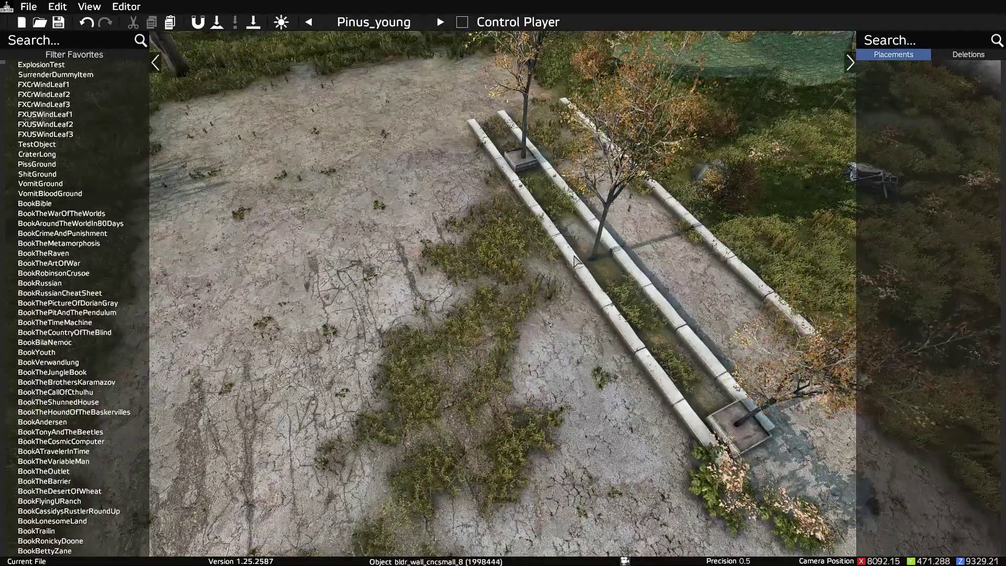
click(563, 244)
key(Delete)
key(Delete)
key(Delete)
key(Delete)
key(Delete)
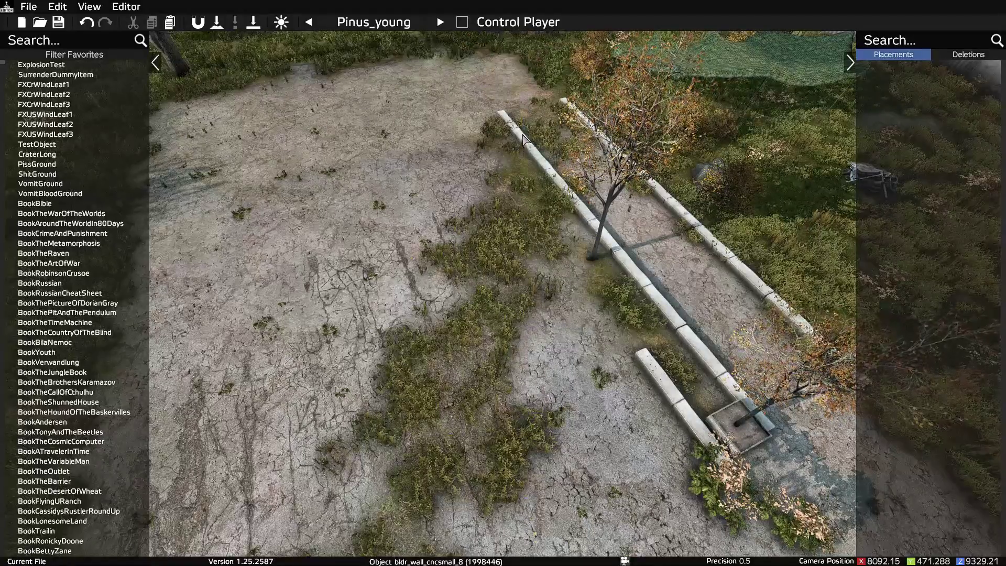
Delete the remaining trees and planter along with the rest of the two inner low walls
key(Delete)
key(Delete)
key(Delete)
key(Delete)
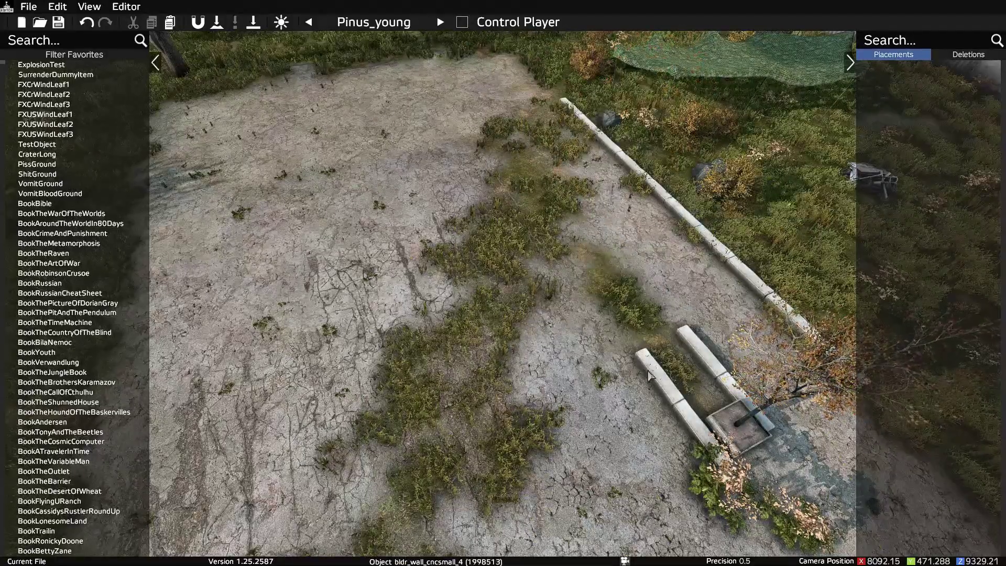
key(Delete)
key(Delete)
key(Delete)
key(Delete)
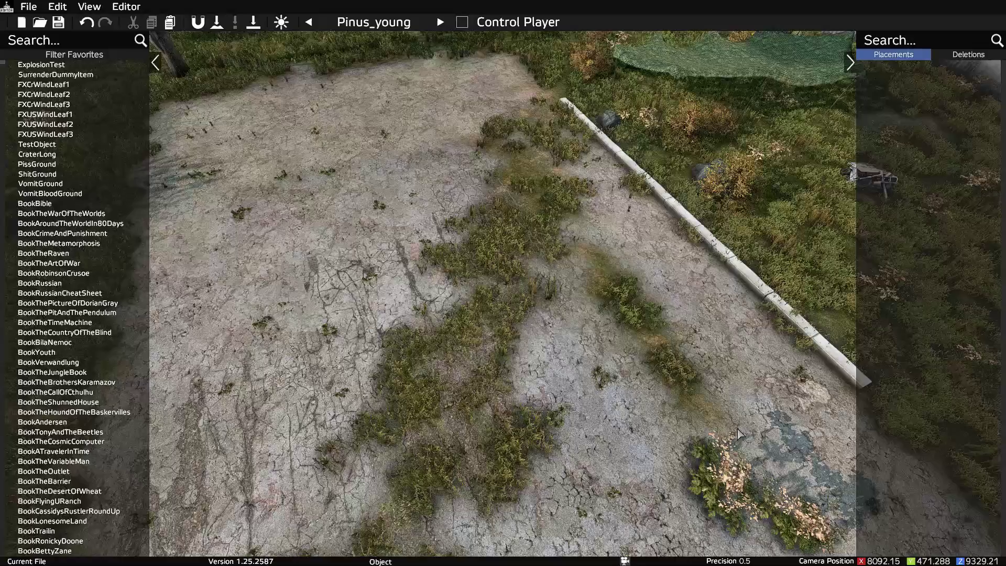
Delete the outer low concrete wall along the grass edge of the lot
key(Delete)
key(Delete)
key(Delete)
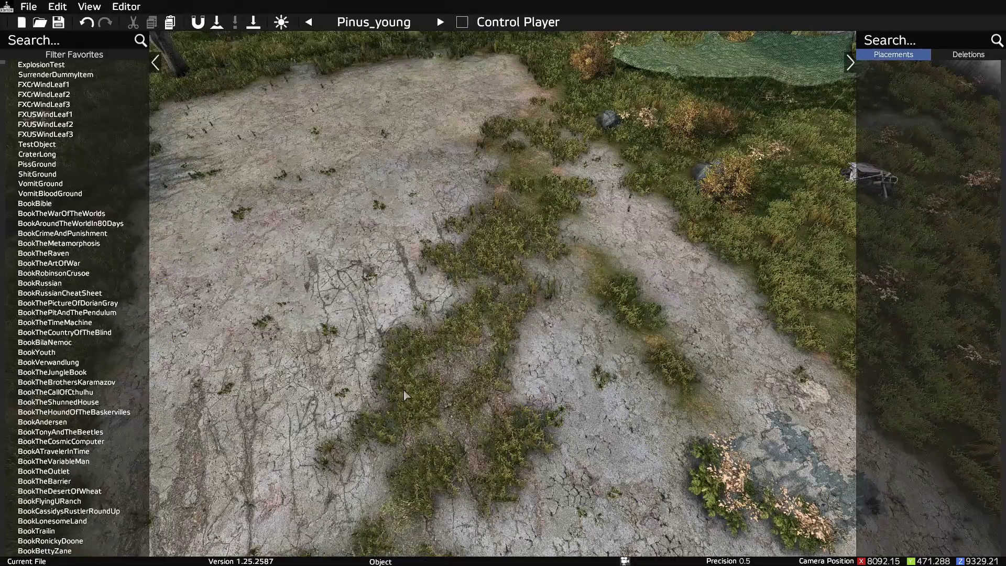
Delete the two rocks and the yellow bush on the grass beside the cleared lot
click(731, 175)
key(Delete)
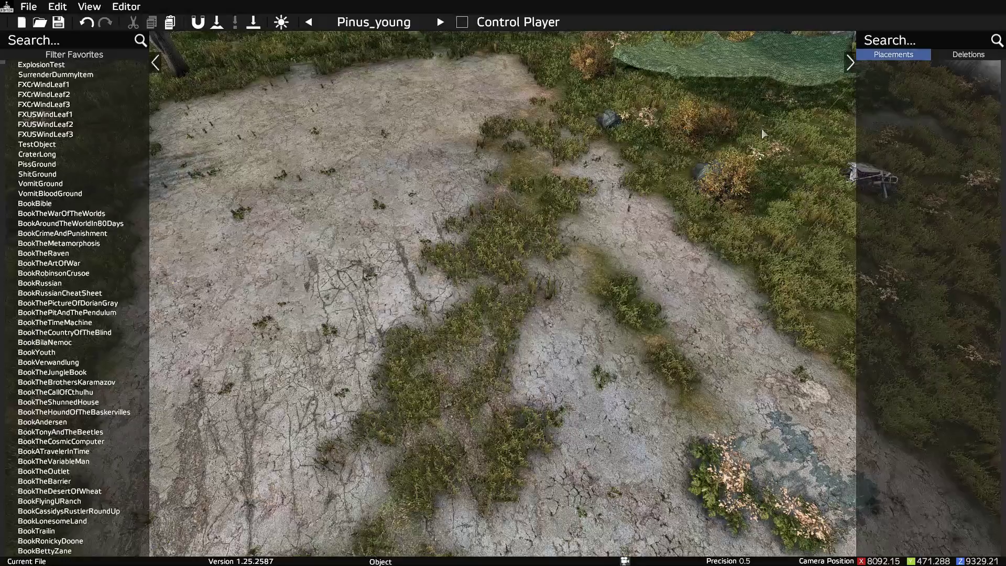
click(738, 191)
key(Delete)
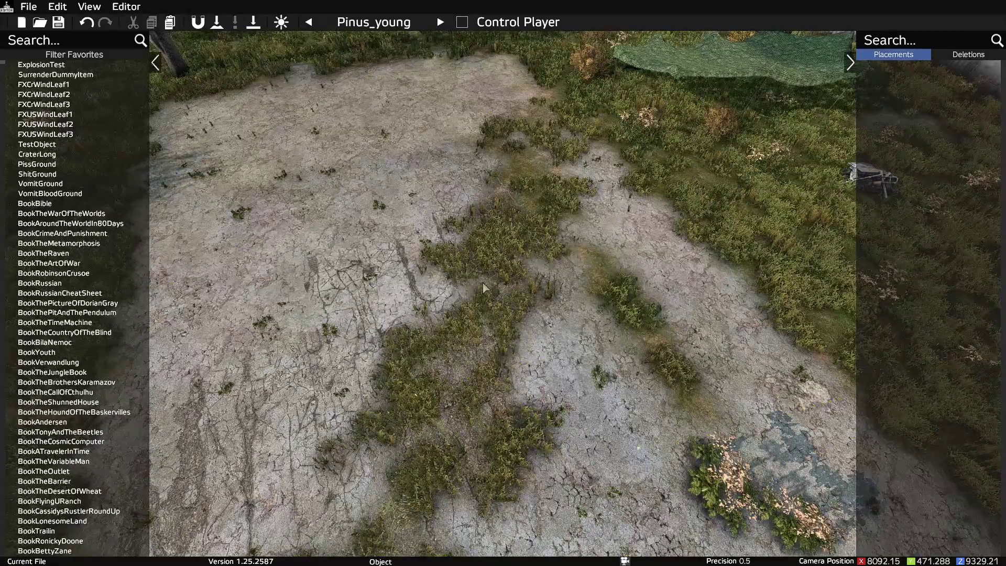
Delete the wrecked truck standing beside the road at the corner of the cleared lot
mouse_move(66, 197)
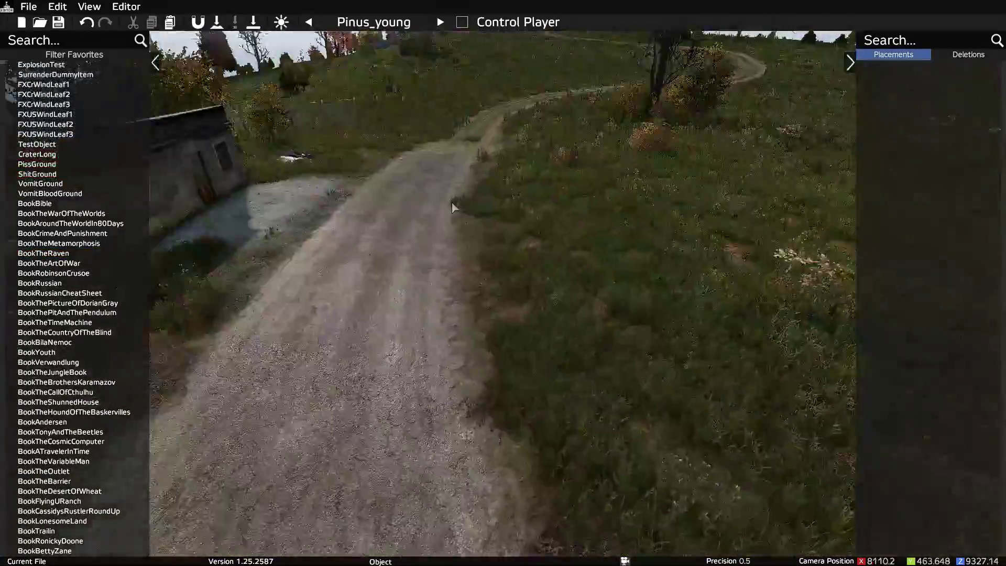
key(s)
right_drag(452, 203, 527, 227)
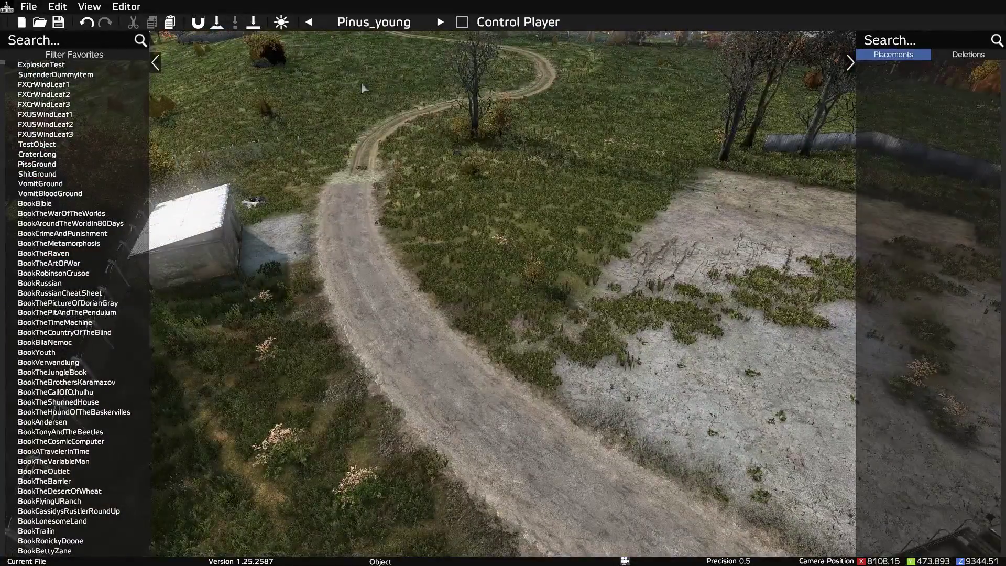
right_drag(361, 154, 303, 67)
key(w)
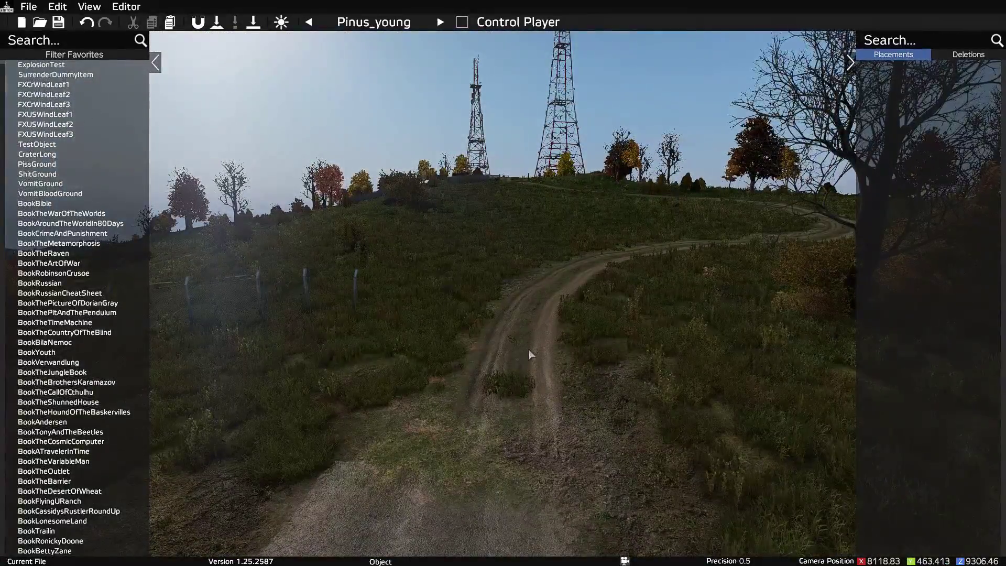
right_drag(516, 383, 3, 461)
key(s)
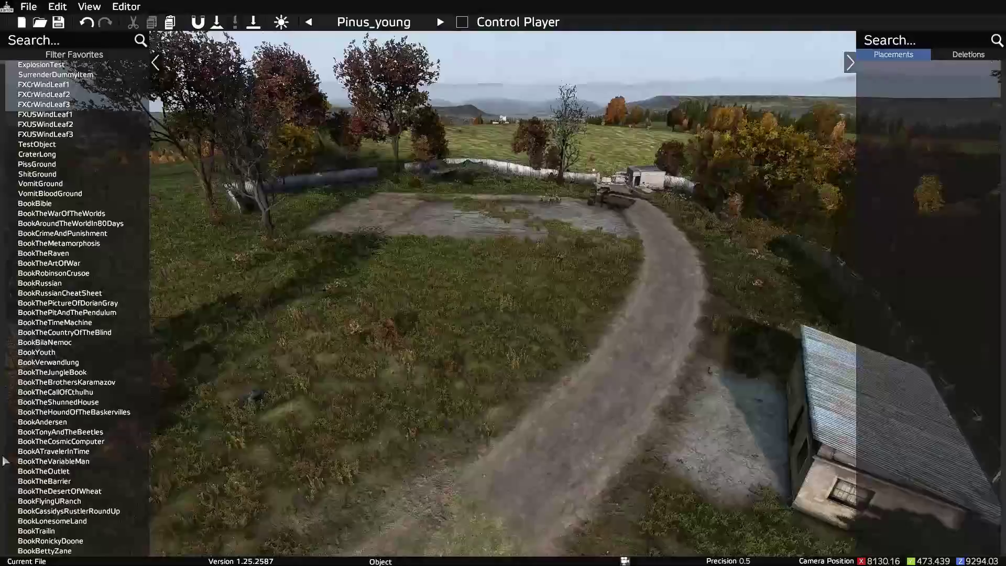
key(w)
right_drag(392, 505, 141, 561)
key(s)
click(560, 353)
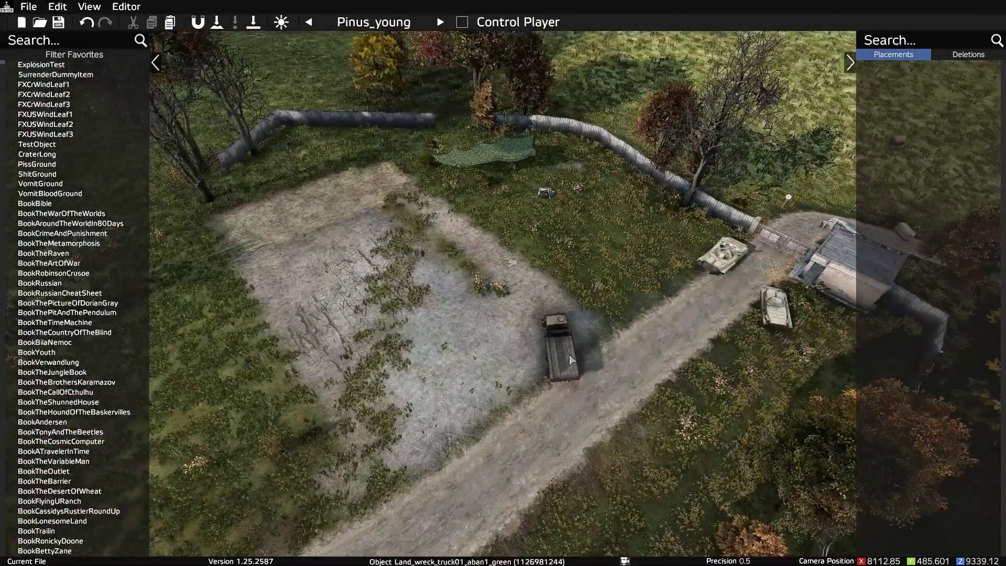
key(Delete)
Delete the garbage pile beside the camouflage net and the tall oak tree behind the net
right_drag(523, 298, 561, 206)
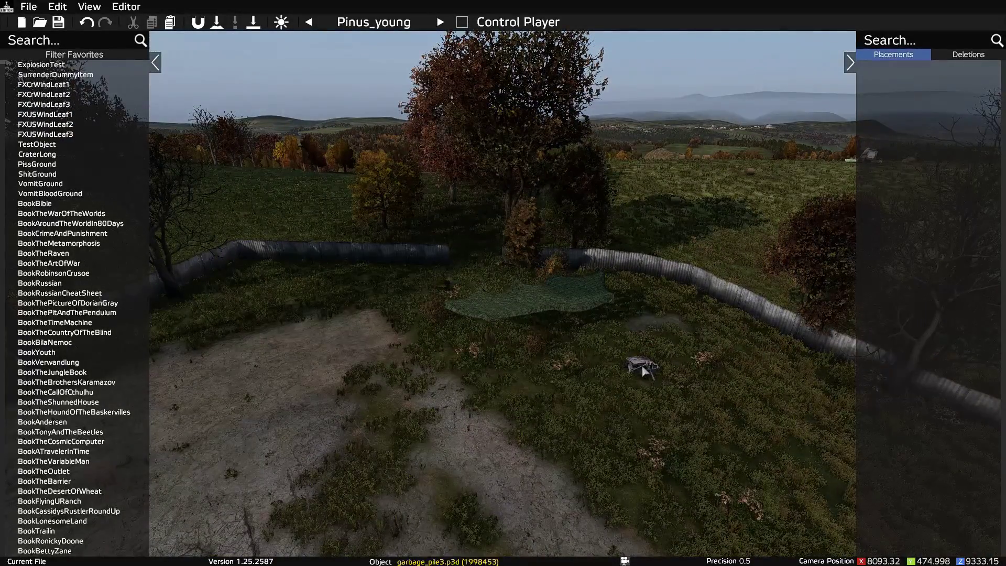
key(w)
right_drag(512, 297, 670, 401)
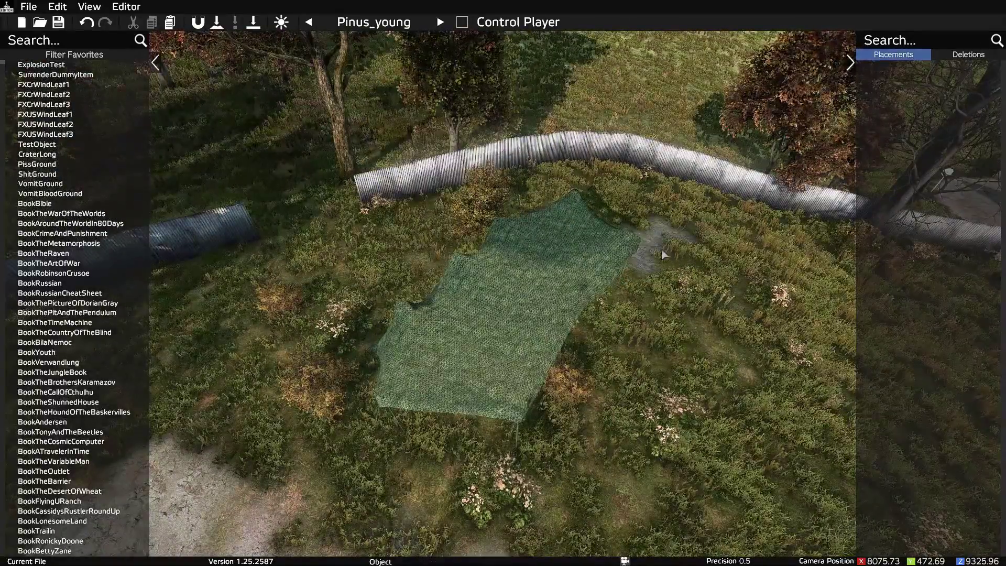
right_drag(417, 200, 326, 79)
key(w)
click(732, 360)
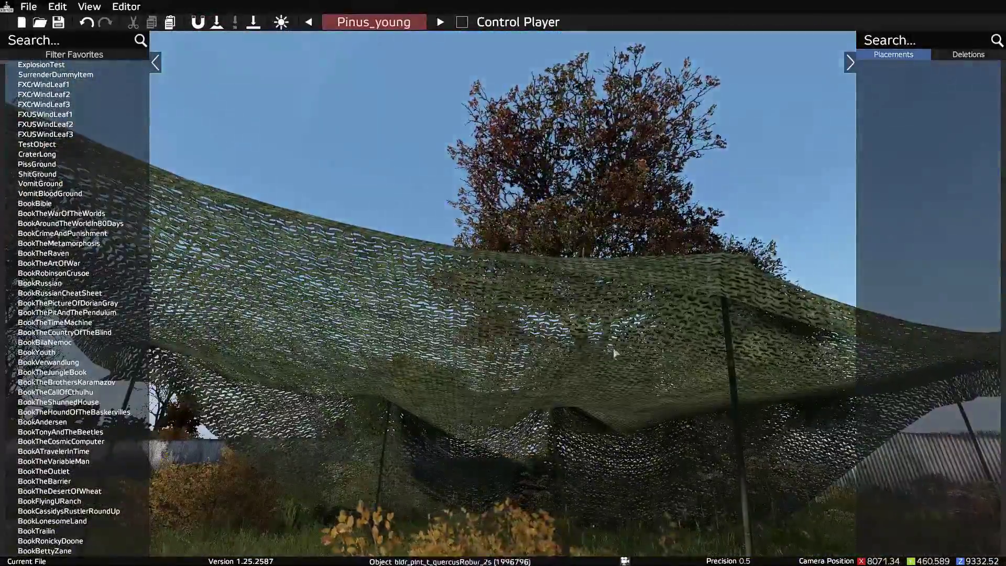
key(Delete)
key(Delete)
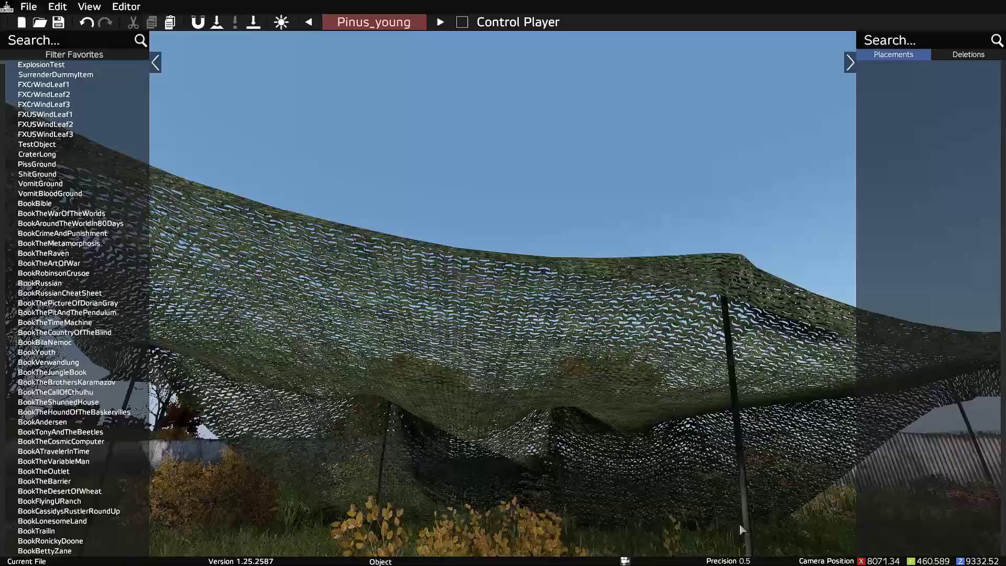
click(370, 460)
Delete the two wrecked armoured vehicles on either side of the road in front of the gate
key(s)
right_drag(401, 511, 367, 497)
key(q)
key(s)
key(a)
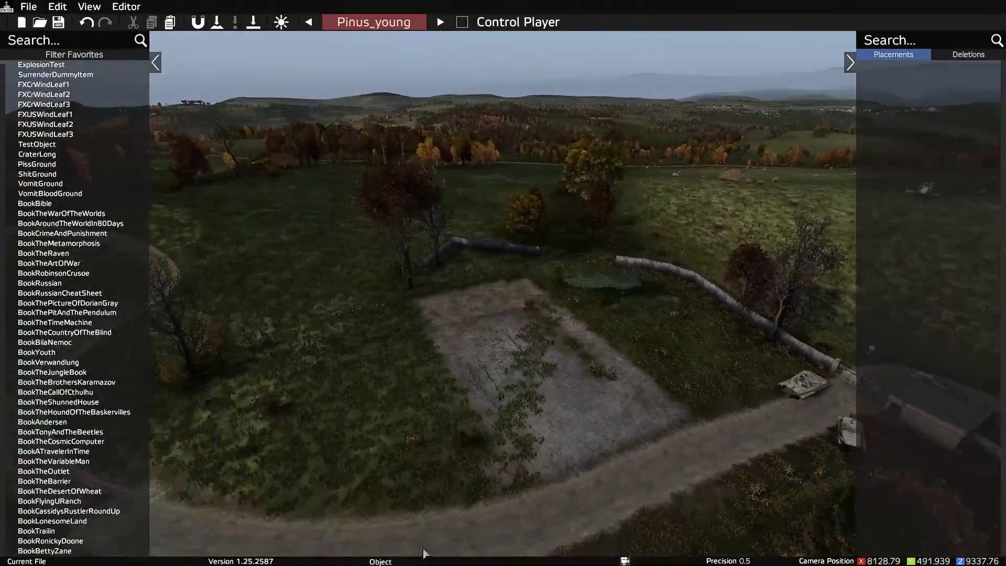
key(d)
key(w)
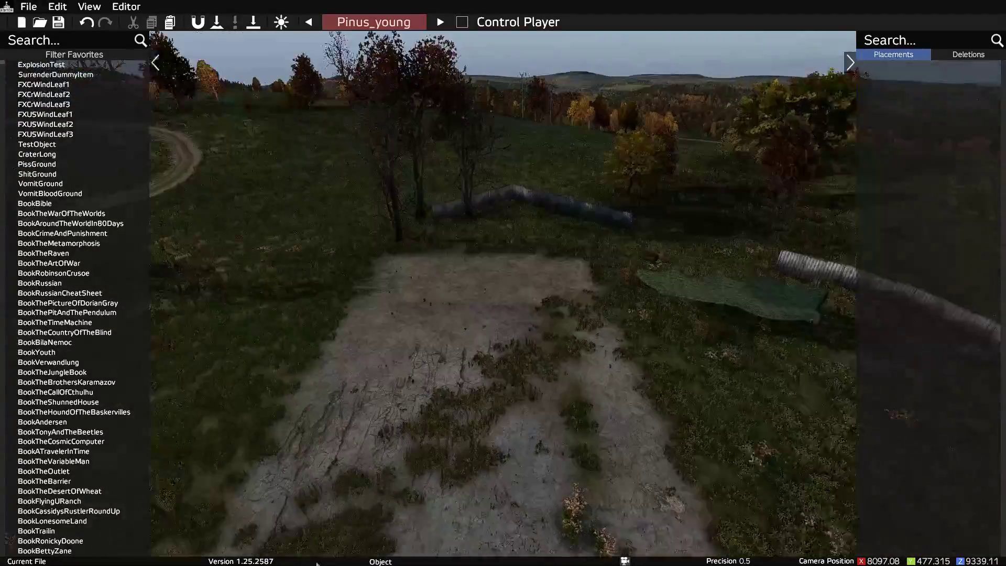
right_drag(316, 563, 808, 467)
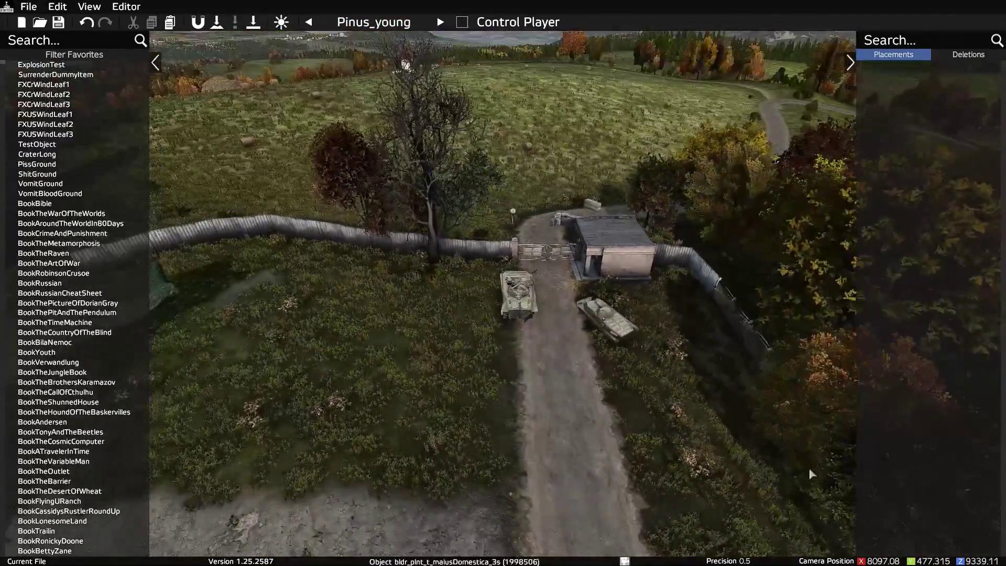
click(518, 294)
key(Delete)
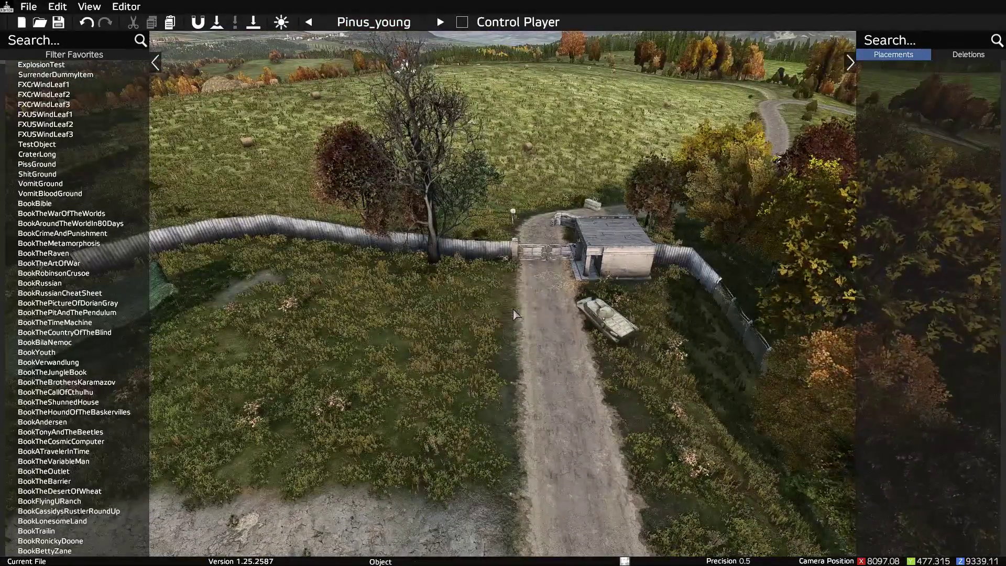
click(608, 319)
key(Delete)
Find Land_Mil_Barracks4 by searching the placeable objects for "Barr" and place it on the far end of the cleared lot
right_drag(627, 341, 234, 399)
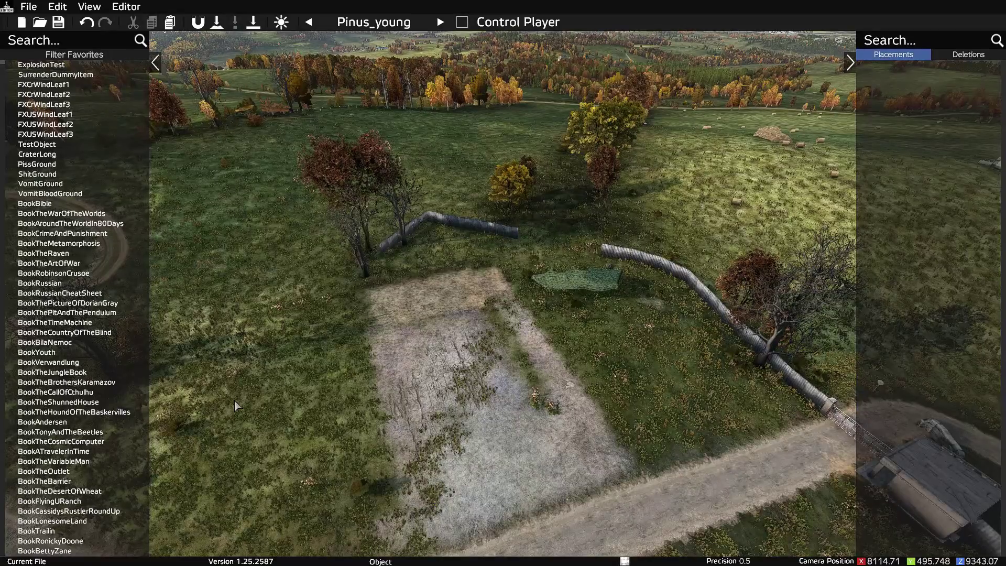
key(a)
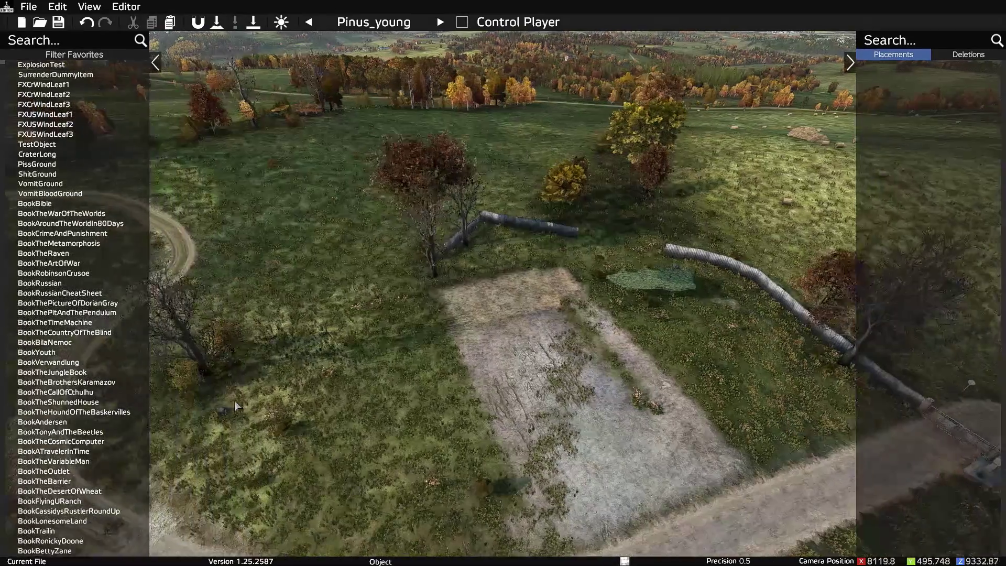
key(d)
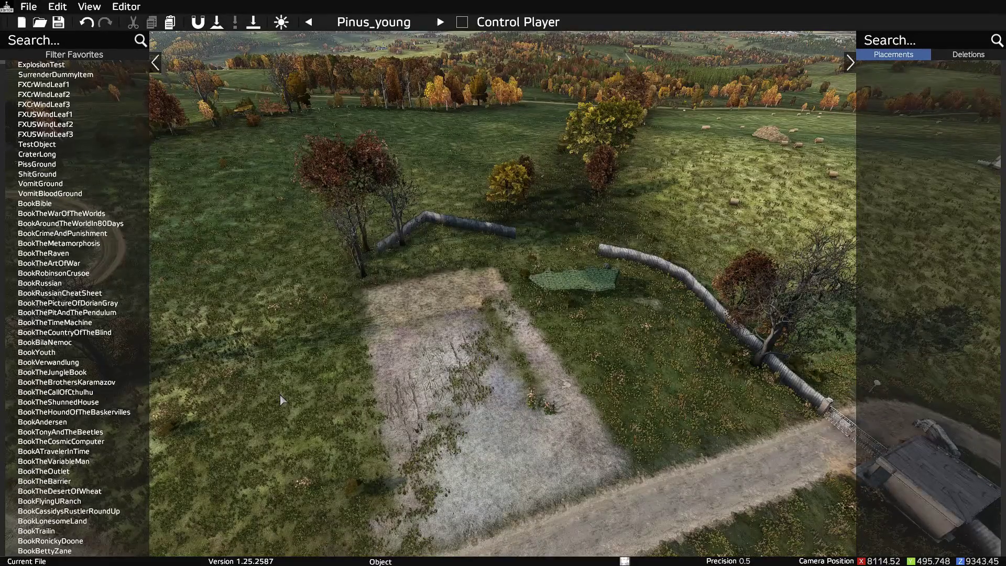
key(w)
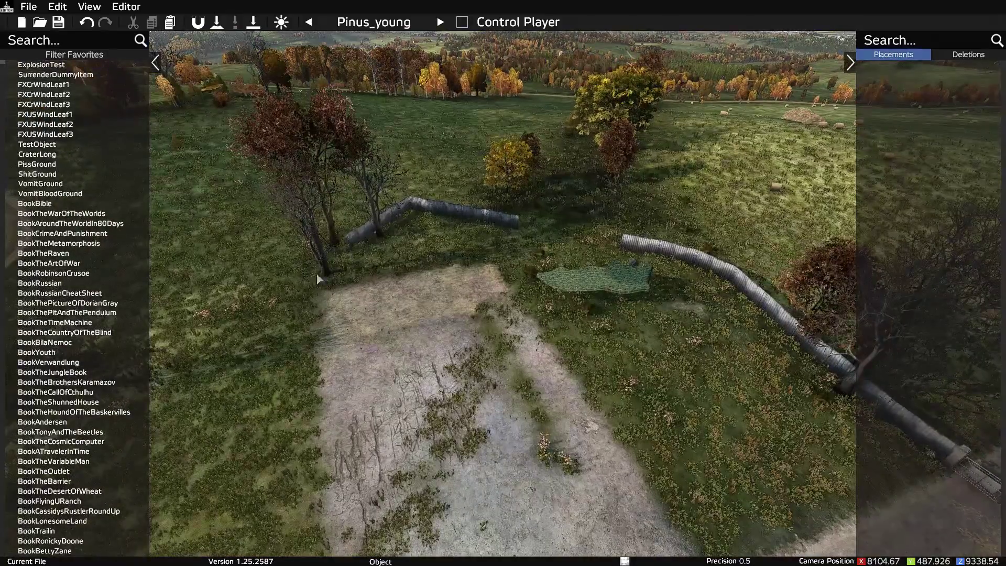
right_drag(502, 295, 398, 286)
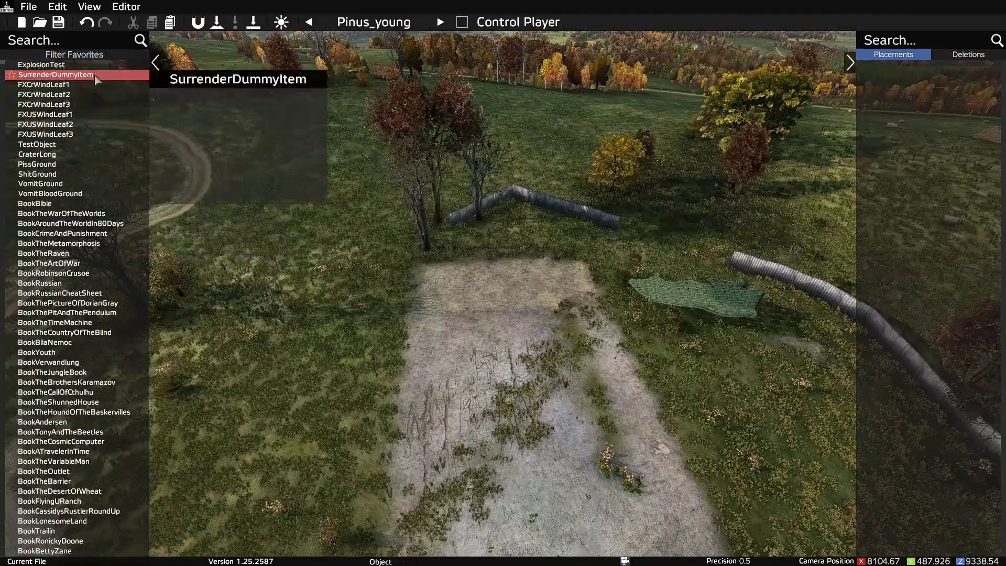
click(85, 44)
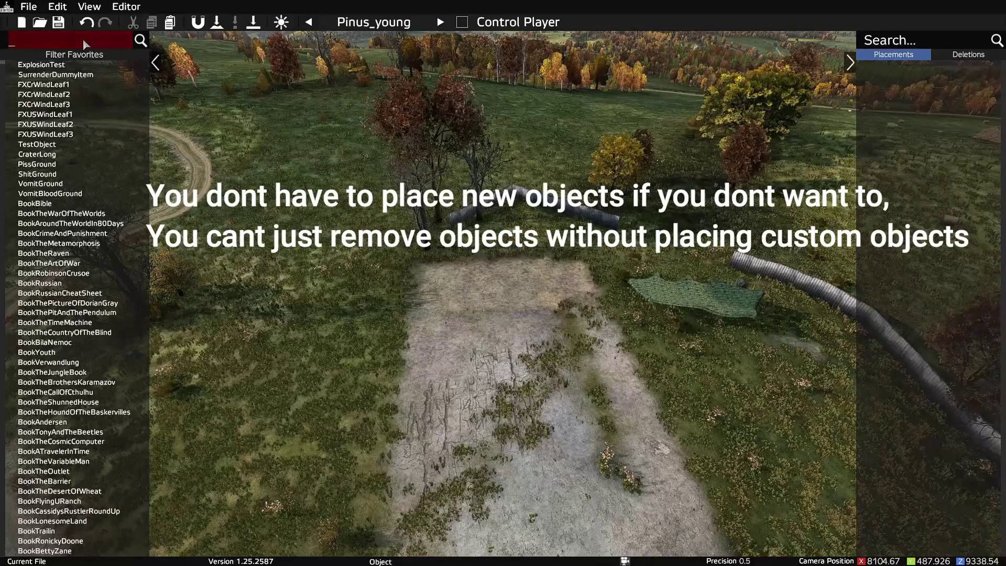
text(Barr)
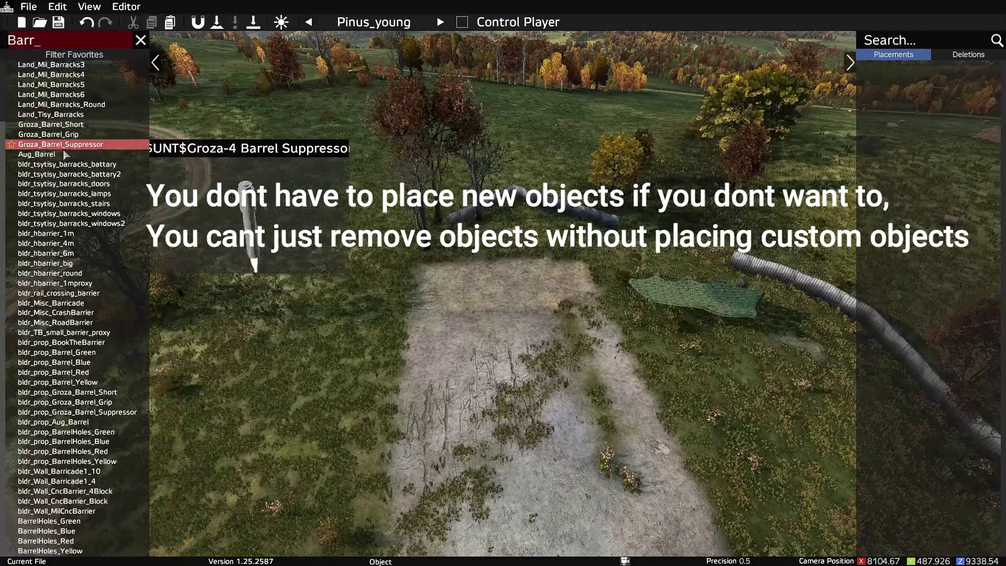
scroll(66, 154, up, 1)
scroll(65, 153, down, 1)
scroll(65, 154, up, 1)
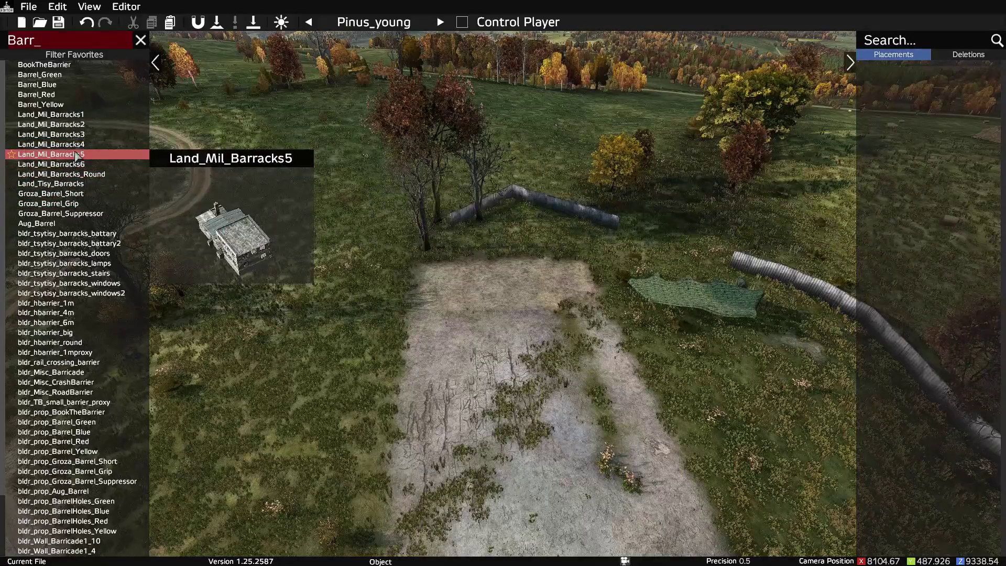
click(76, 148)
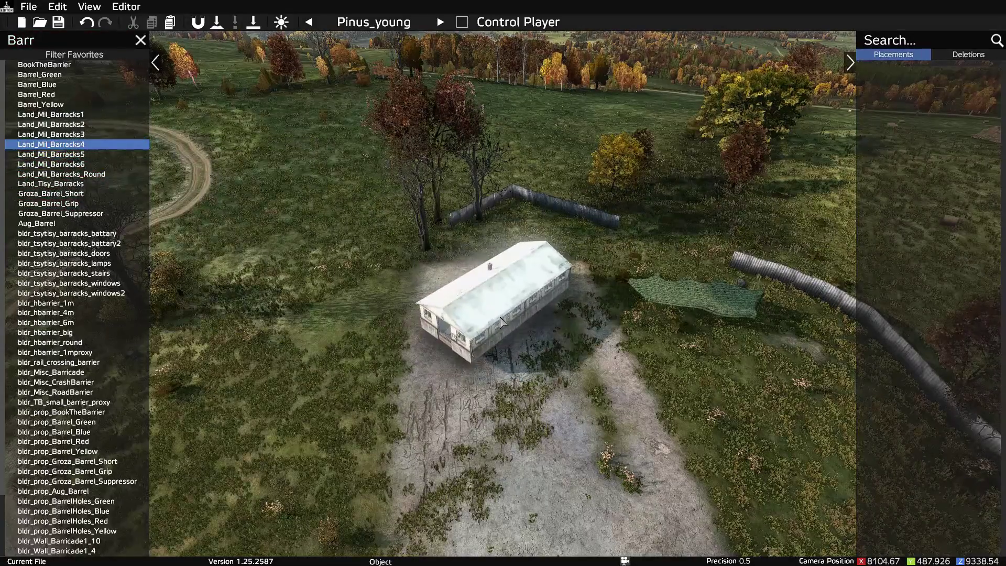
click(500, 321)
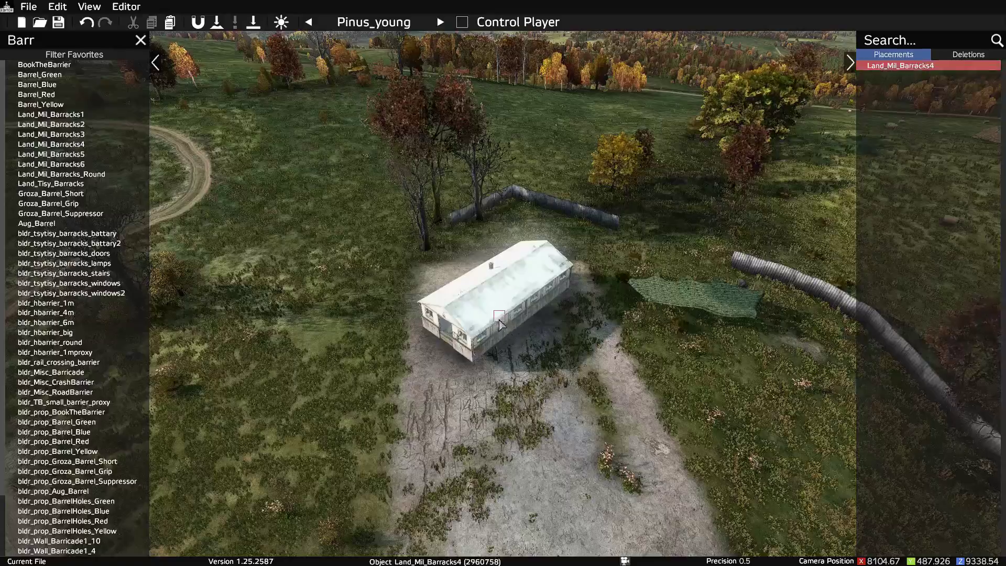
Open the placed barracks' properties and set its X orientation to -44.5 to line it up with the lot
key(w)
key(s)
key(q)
key(s)
key(s)
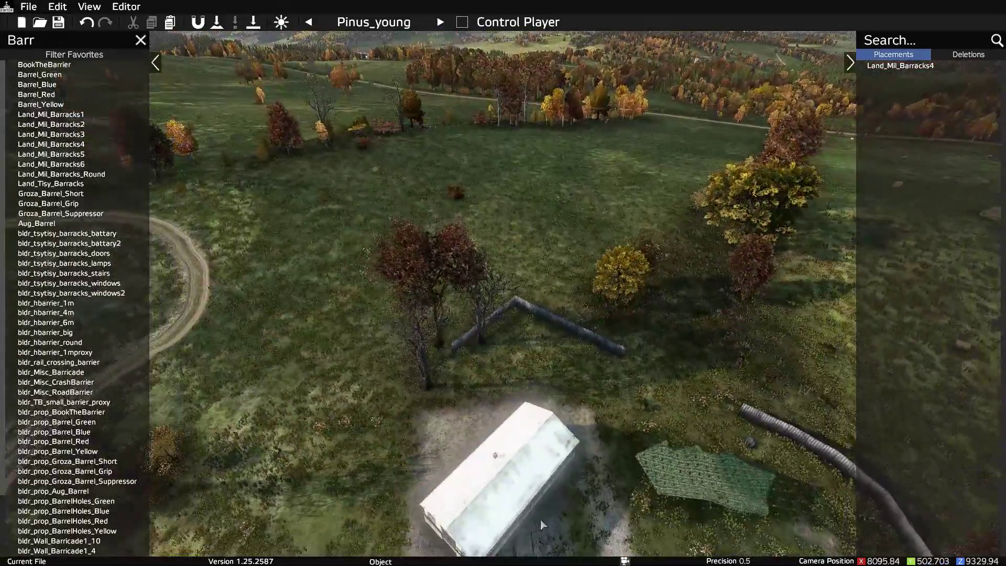
middle_drag(541, 523, 577, 529)
key(w)
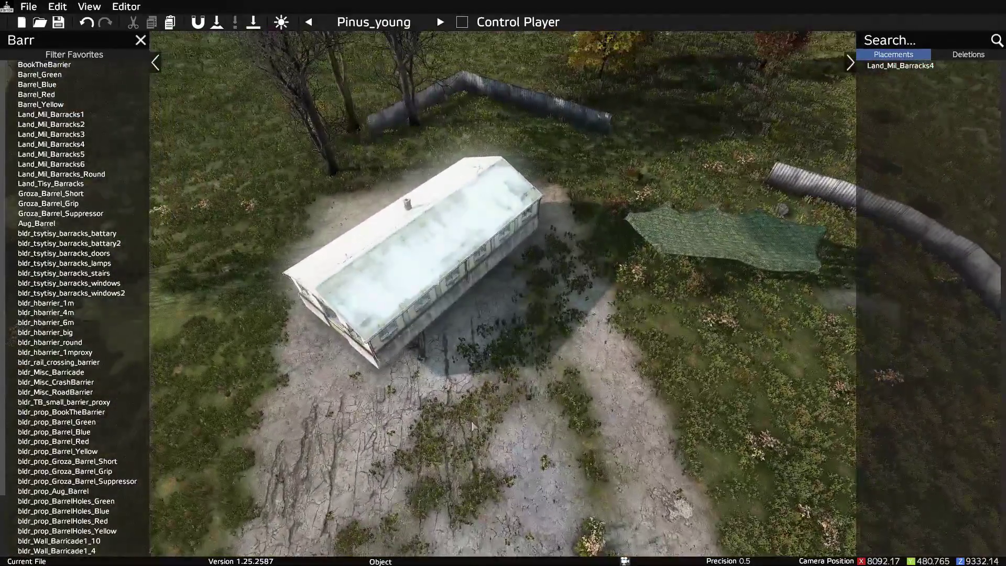
click(432, 283)
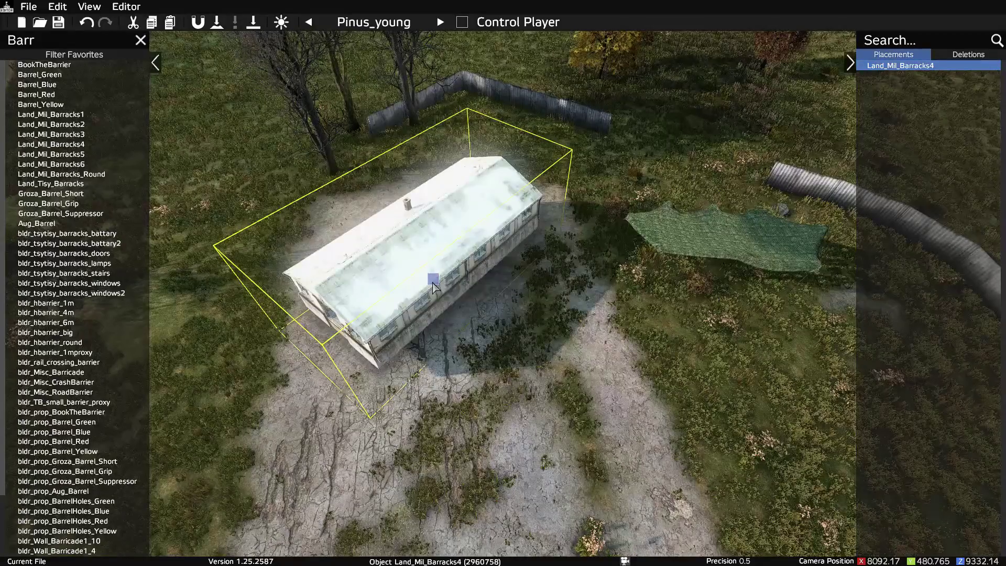
double_click(432, 283)
drag(591, 200, 832, 39)
scroll(776, 100, down, 1)
scroll(777, 99, down, 3)
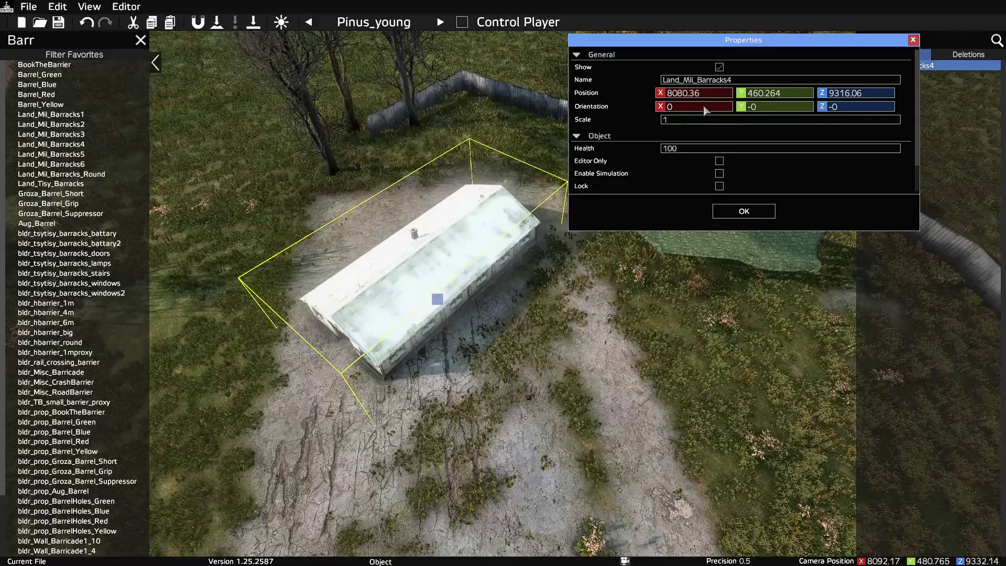
scroll(704, 110, down, 20)
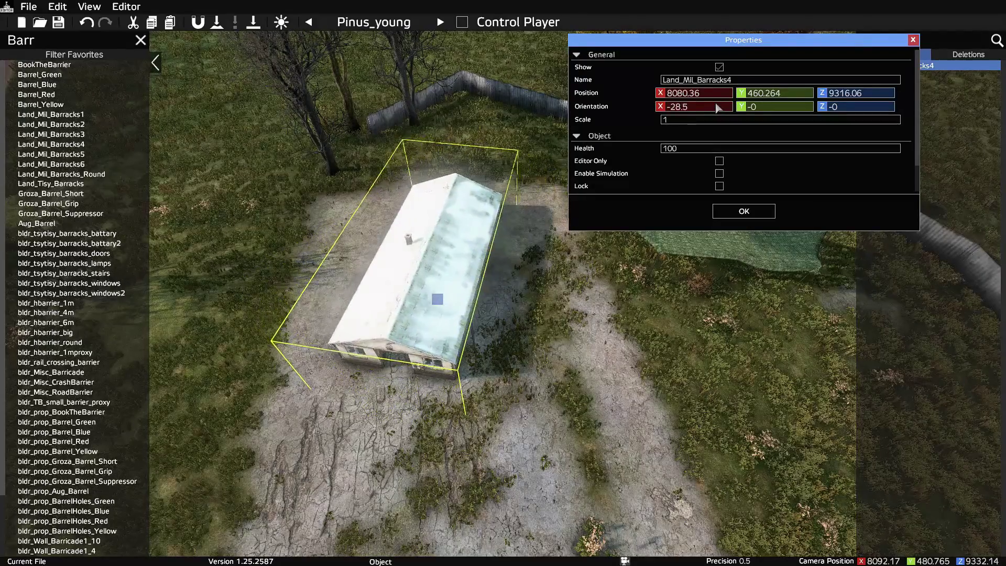
scroll(717, 108, down, 11)
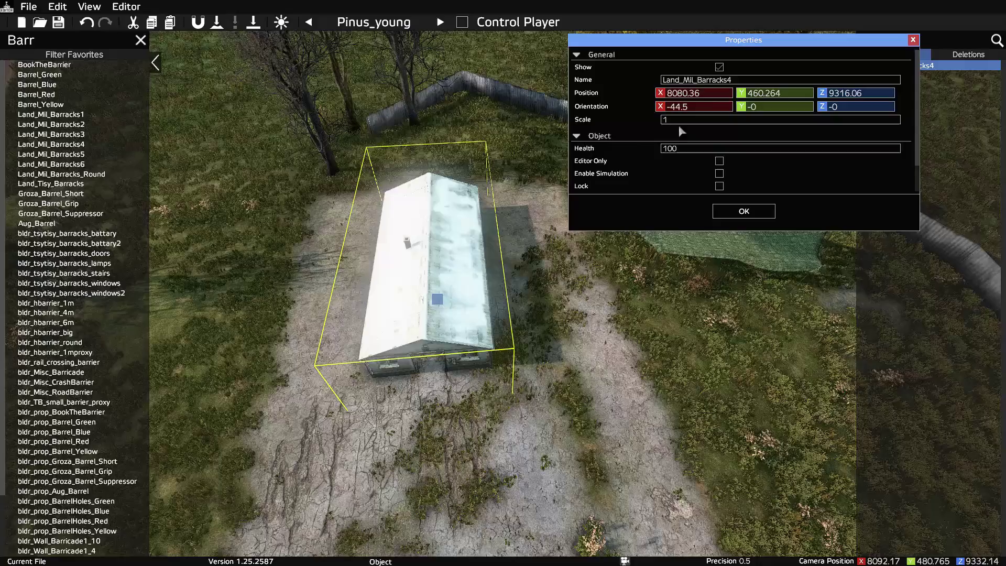
Move the barracks farther back toward the trees and set its Y position to -1.3
drag(437, 300, 440, 241)
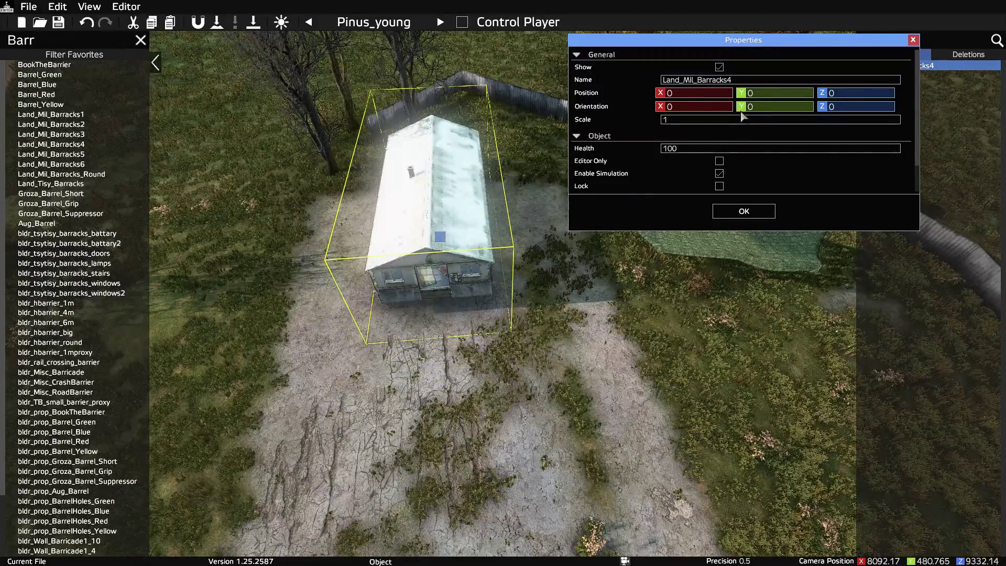
scroll(763, 97, down, 2)
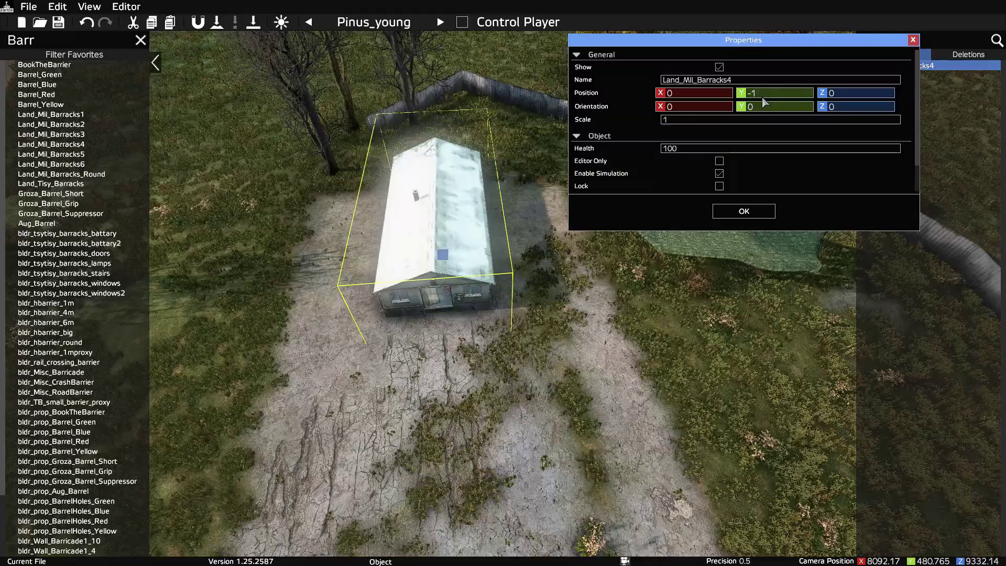
scroll(765, 102, down, 1)
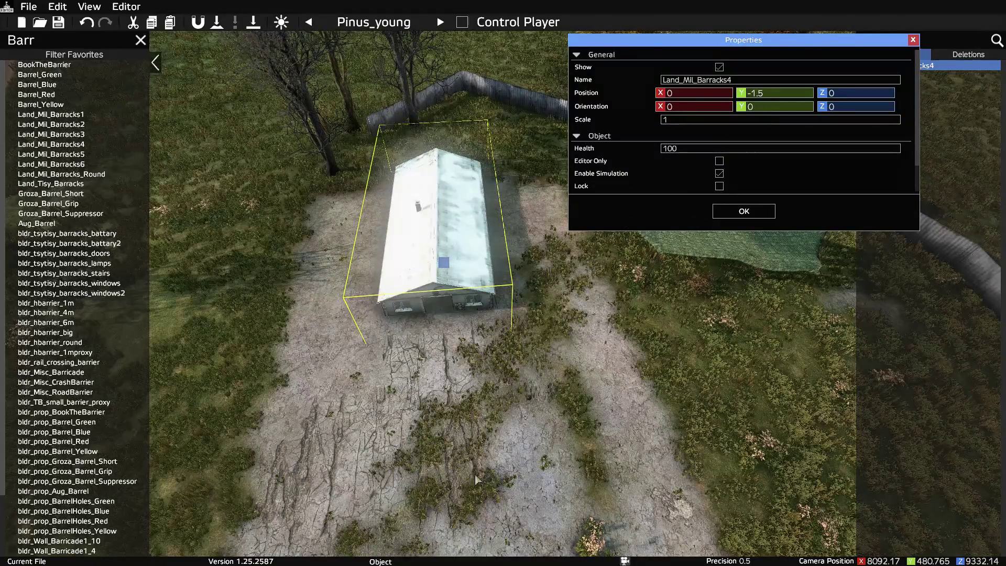
click(773, 97)
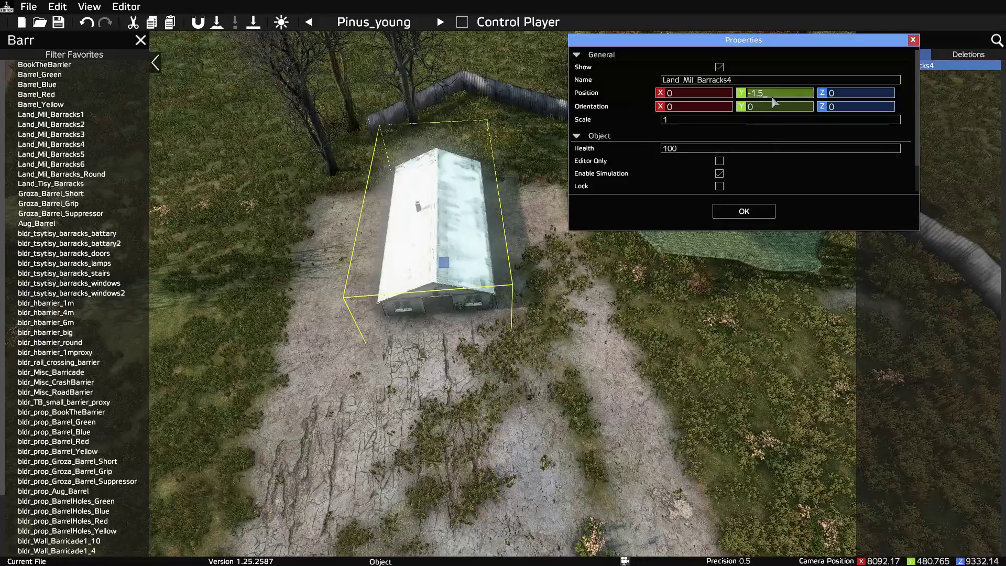
key(BackSpace)
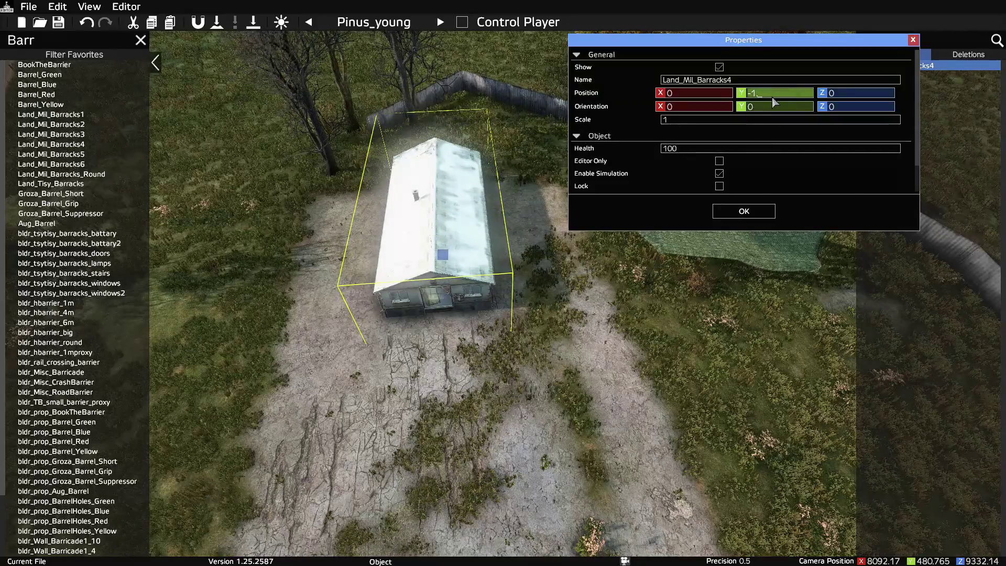
text(.3)
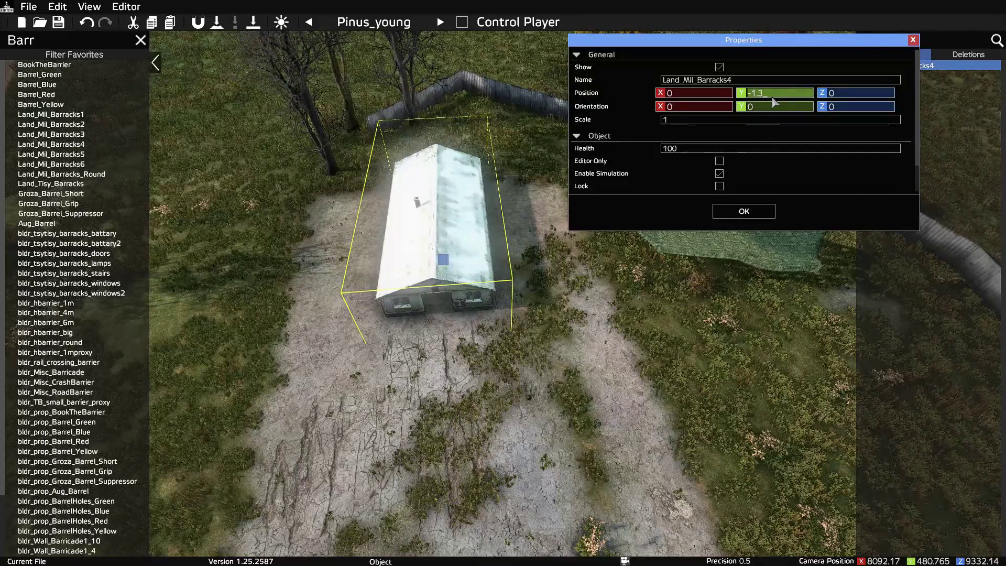
Apply the barracks' edited properties, check how it sits on the lot from a wider view, and deselect it
click(740, 209)
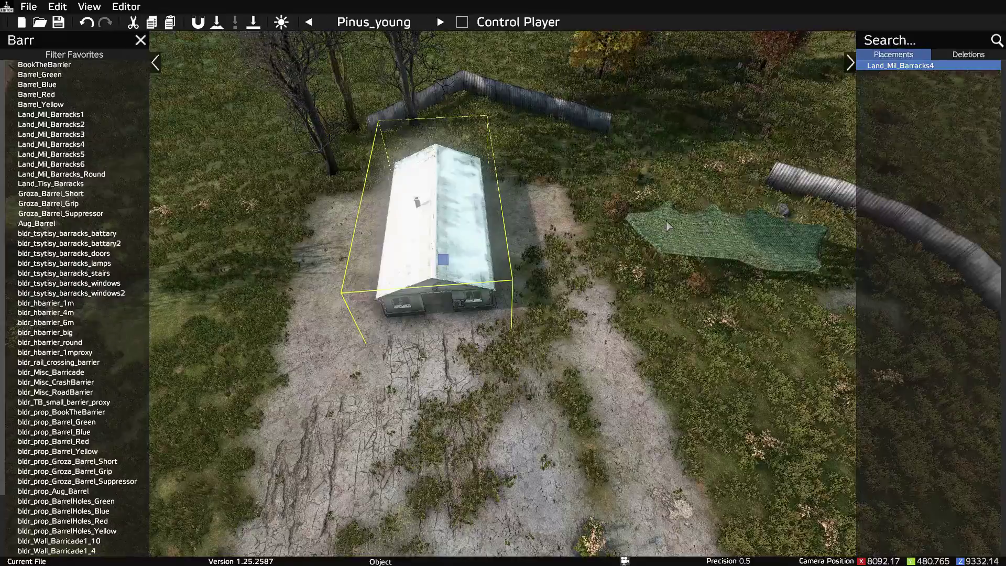
key(s)
key(w)
key(z)
middle_drag(668, 227, 496, 291)
key(s)
key(a)
key(w)
key(d)
key(s)
key(w)
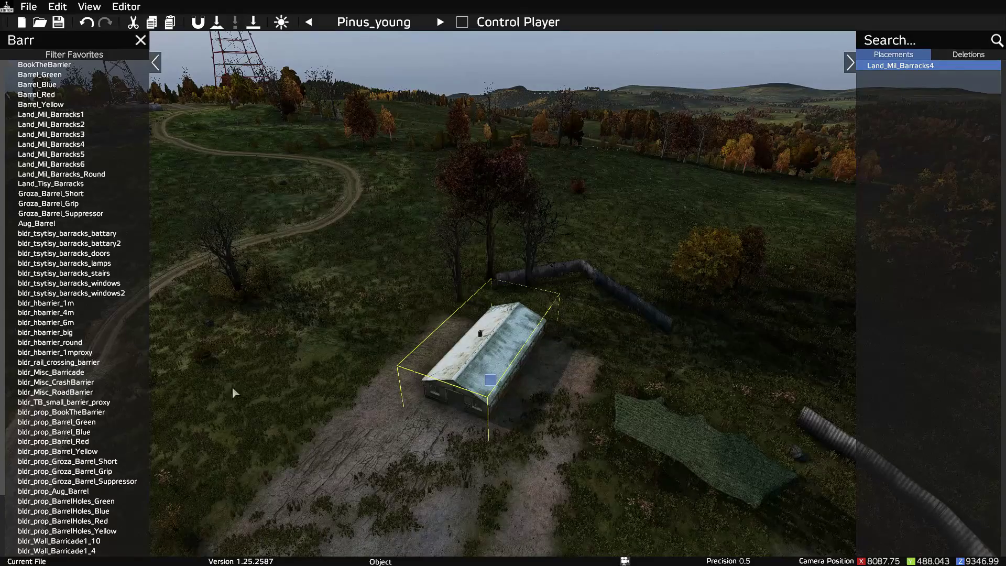
click(234, 270)
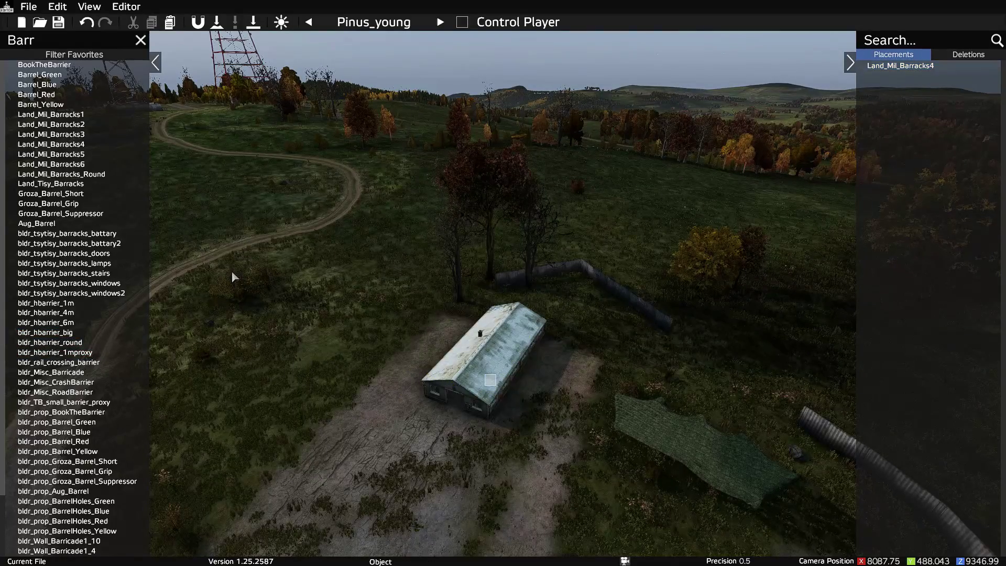
Examine the barracks and the emptied lot from above and from the road side
key(s)
key(a)
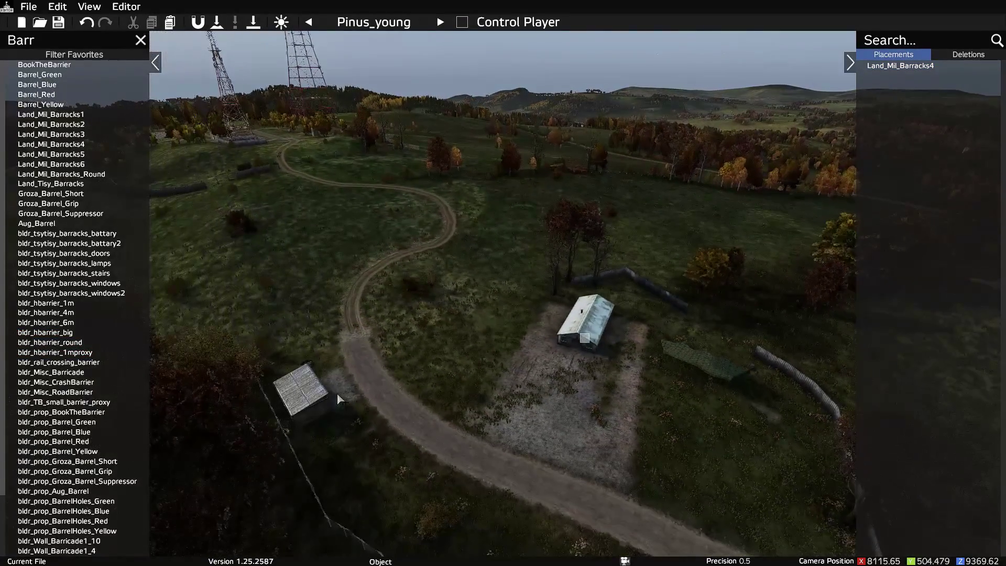
key(w)
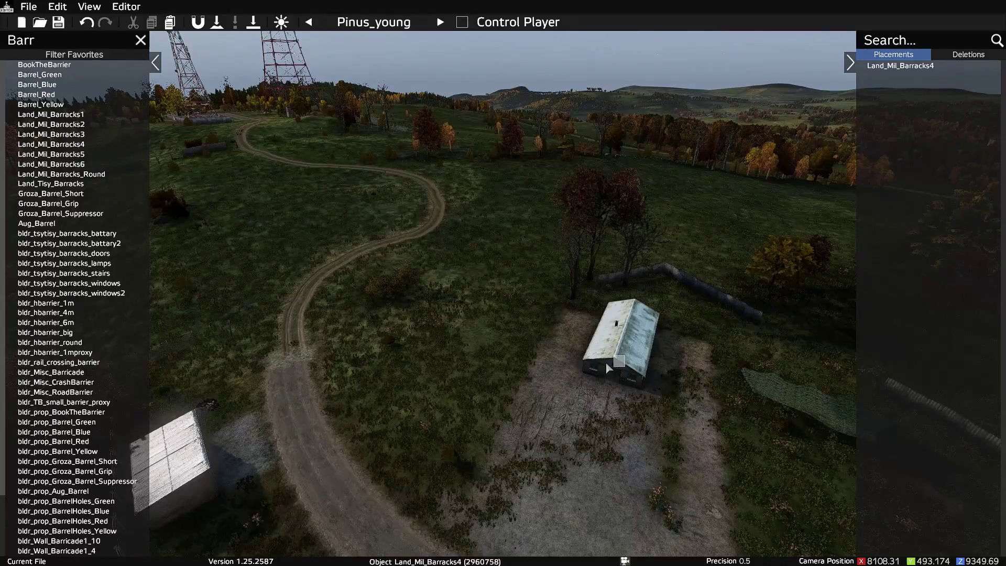
middle_drag(606, 364, 775, 411)
key(a)
key(w)
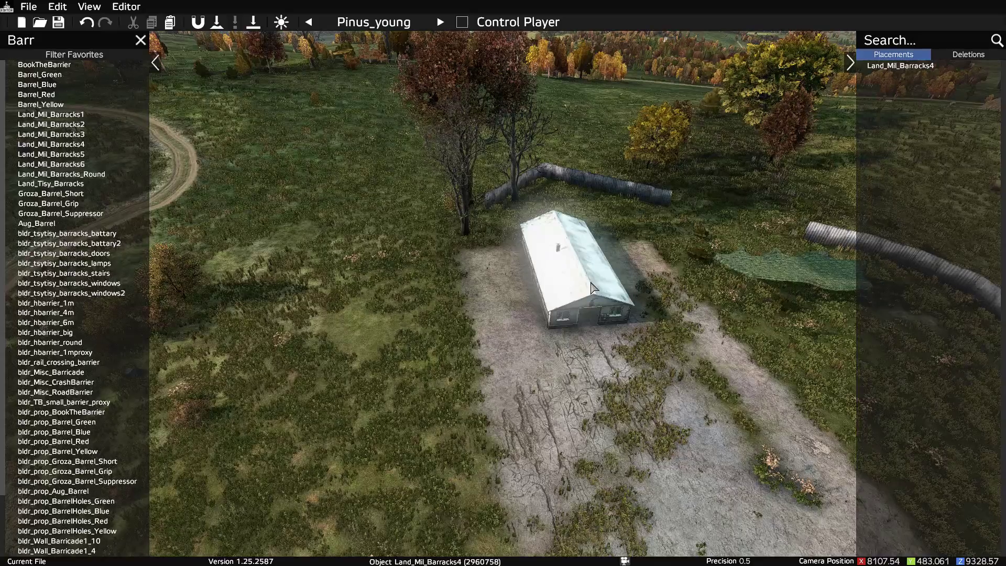
key(s)
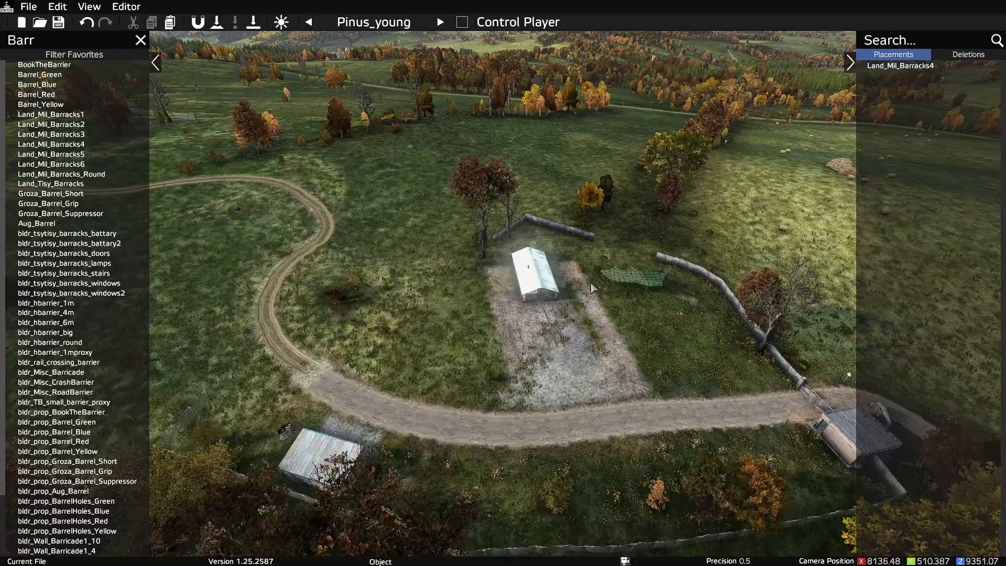
Delete the red-and-white lattice tower standing inside the fenced compound beside the hilltop road
key(a)
right_drag(590, 283, 1005, 193)
key(s)
key(q)
key(a)
key(z)
key(w)
key(w)
right_drag(503, 283, 631, 220)
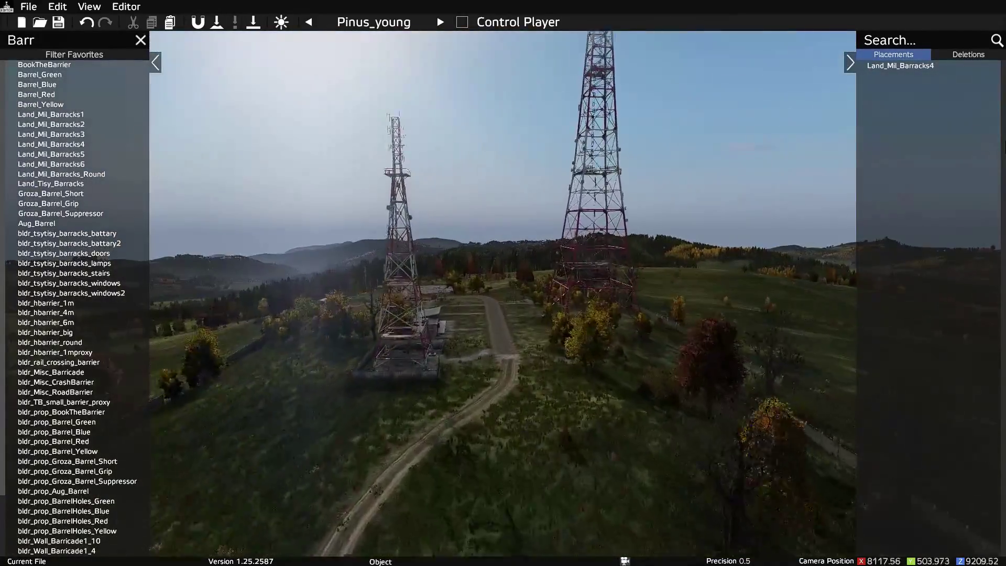
key(w)
right_drag(1004, 147, 802, 323)
key(z)
key(a)
key(z)
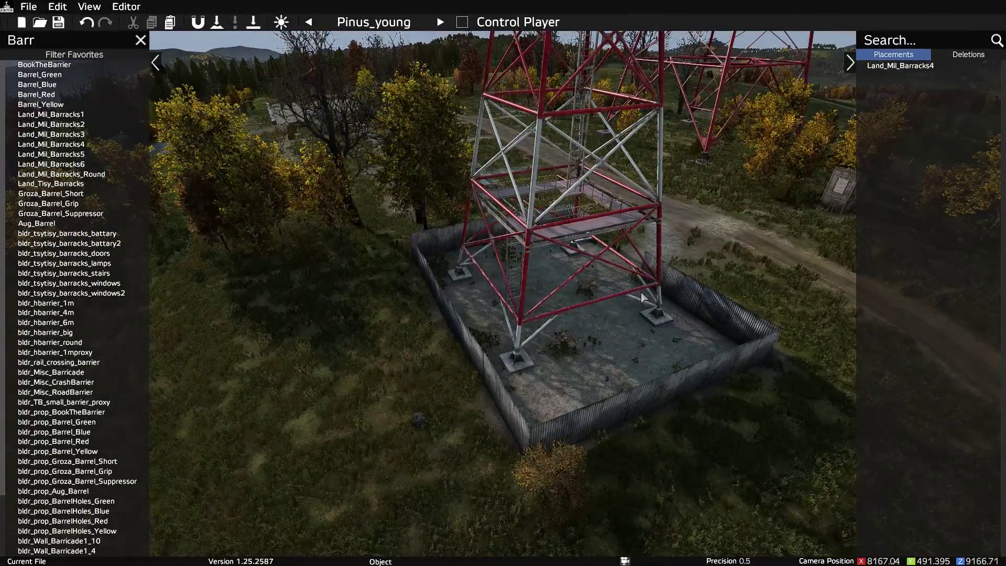
click(646, 289)
key(Delete)
Inspect the tower compound from a distance and return the view to the barracks lot
key(s)
right_drag(622, 234, 598, 39)
right_drag(618, 276, 481, 348)
key(d)
key(s)
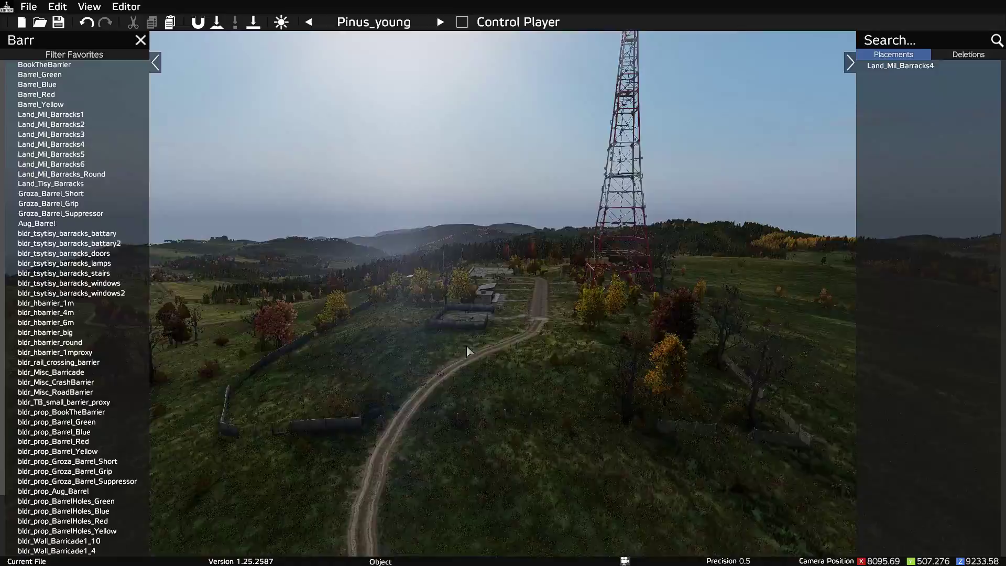
right_drag(466, 347, 11, 553)
key(w)
key(d)
key(w)
key(a)
key(d)
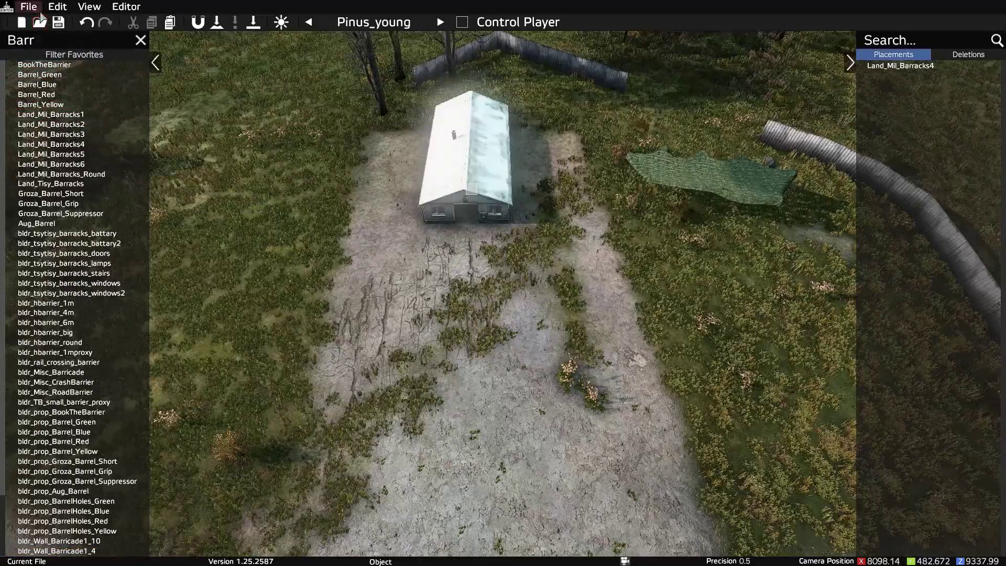
Save the edited map as a binarized file named Altarremoval
click(28, 6)
click(46, 68)
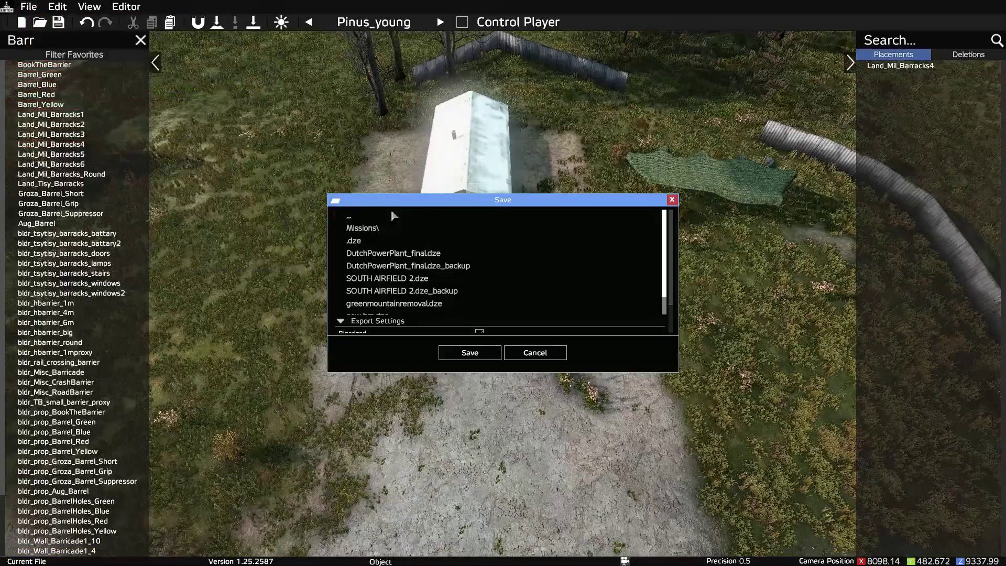
scroll(528, 251, down, 1)
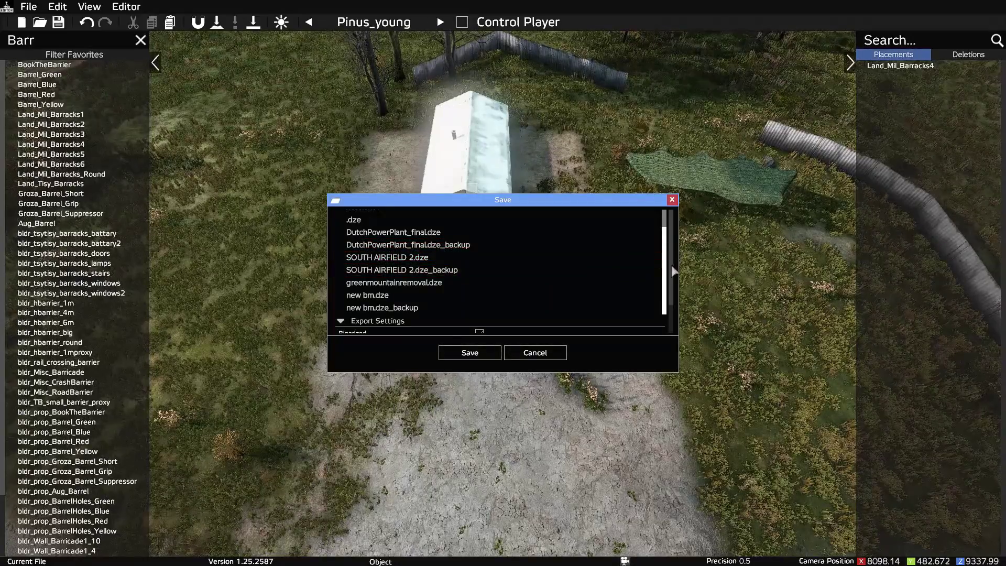
scroll(675, 271, down, 2)
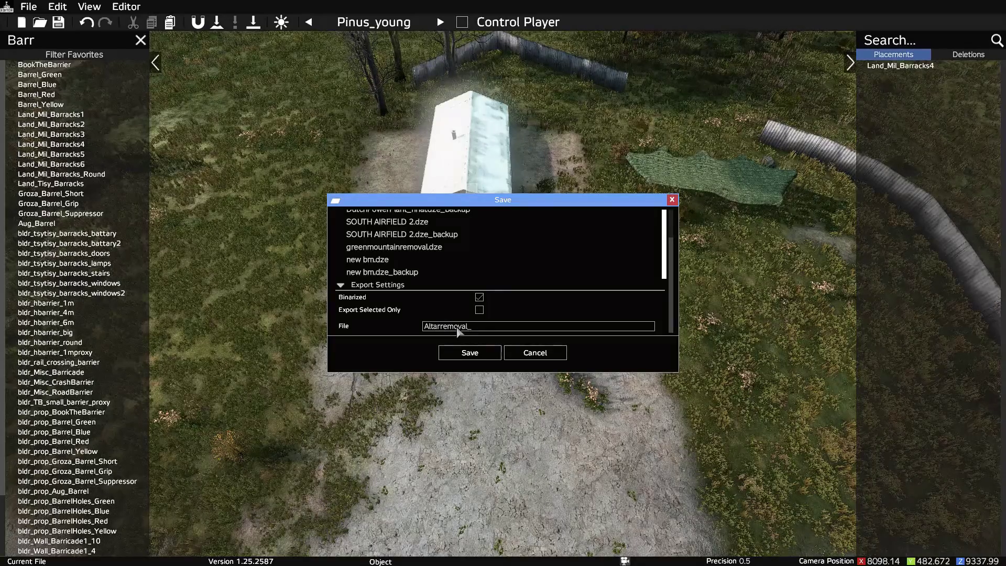
click(468, 354)
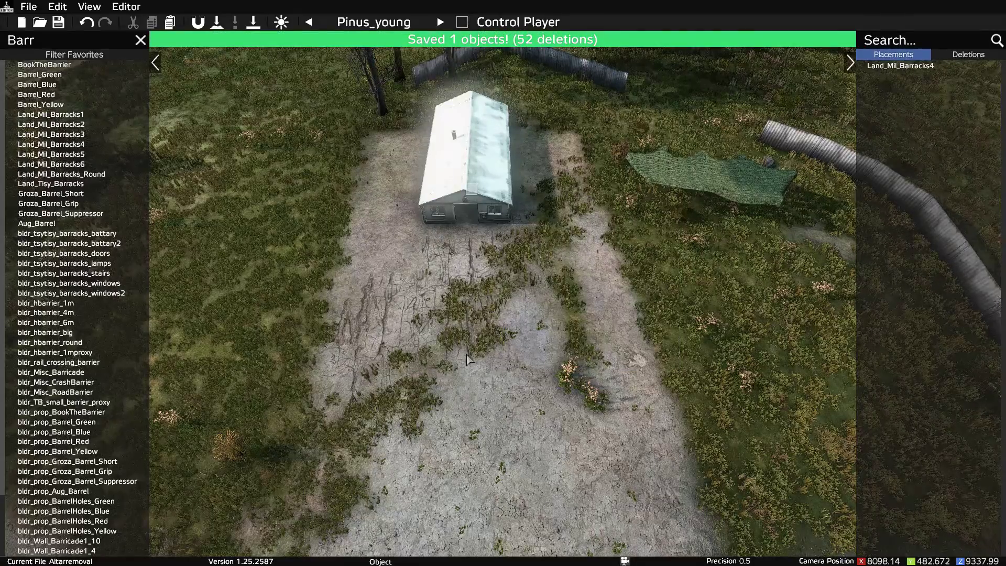
Exit DayZ Editor, quit the game and close the DayZ launcher
key(Escape)
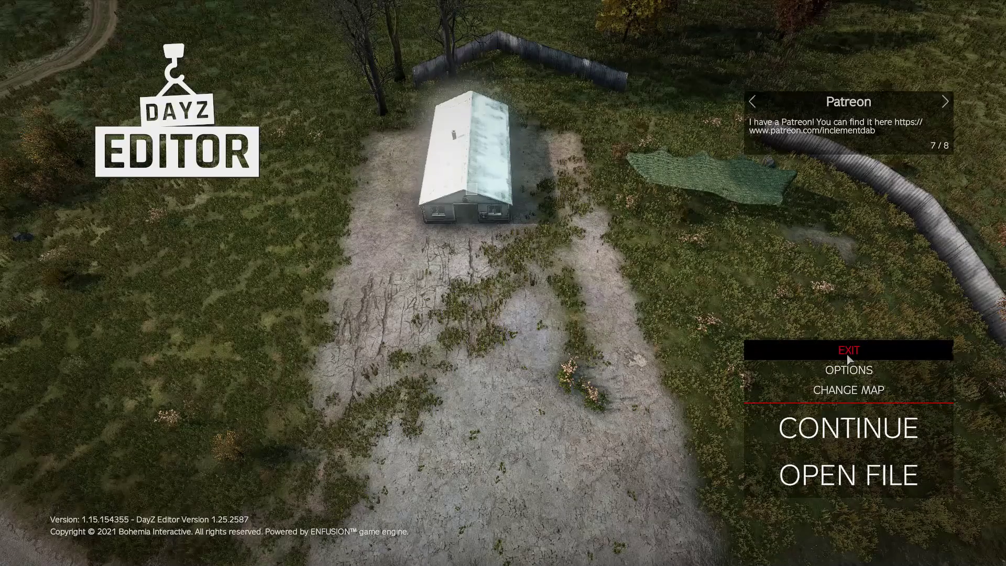
click(848, 350)
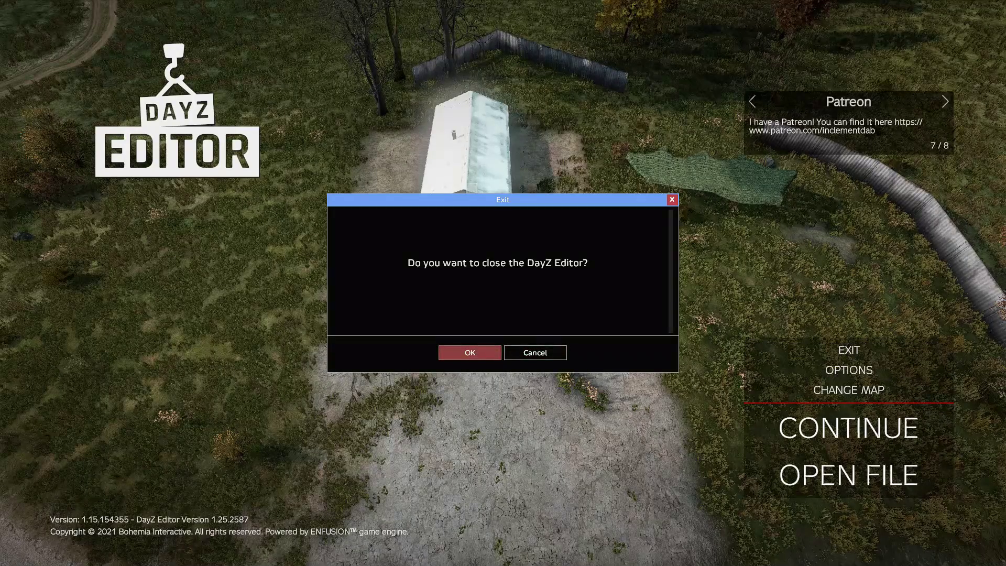
click(485, 354)
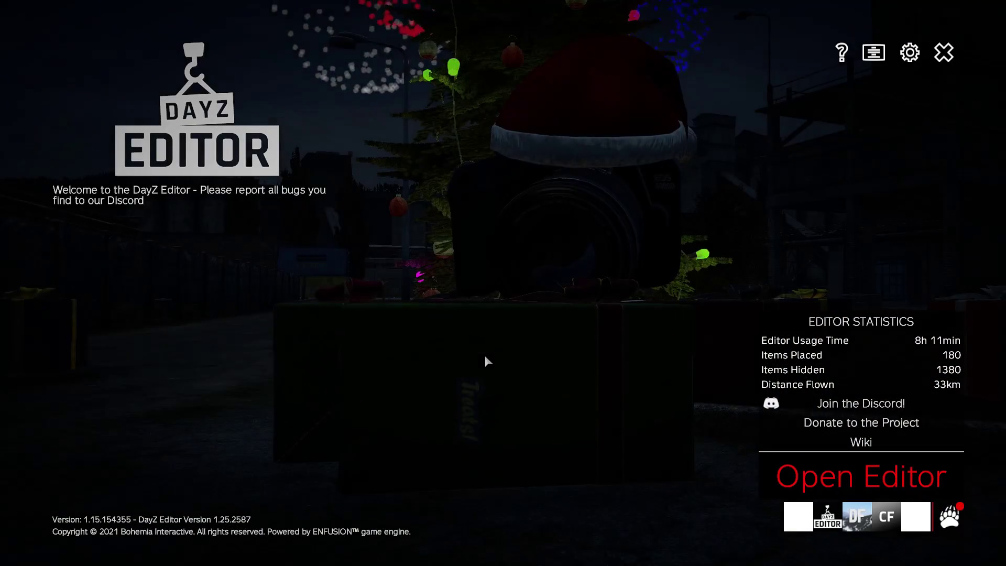
click(944, 53)
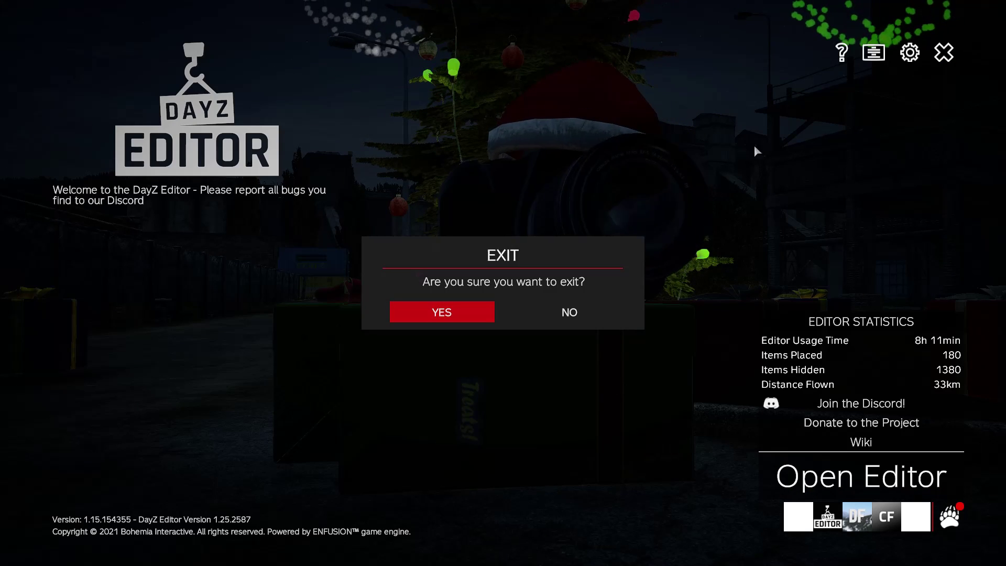
click(440, 313)
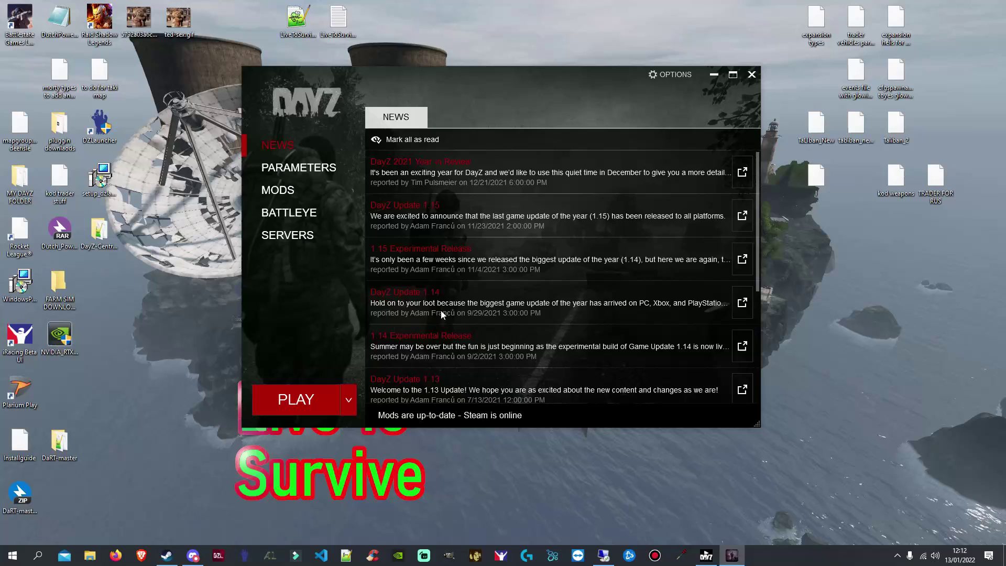
click(751, 76)
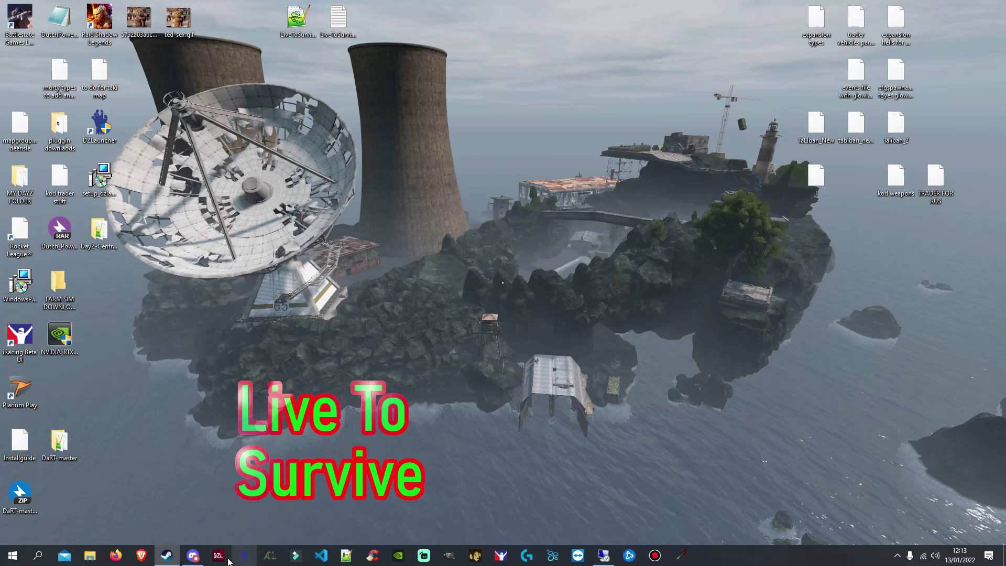
Switch to File Explorer and open the Editor folder inside Documents > DayZ
click(90, 555)
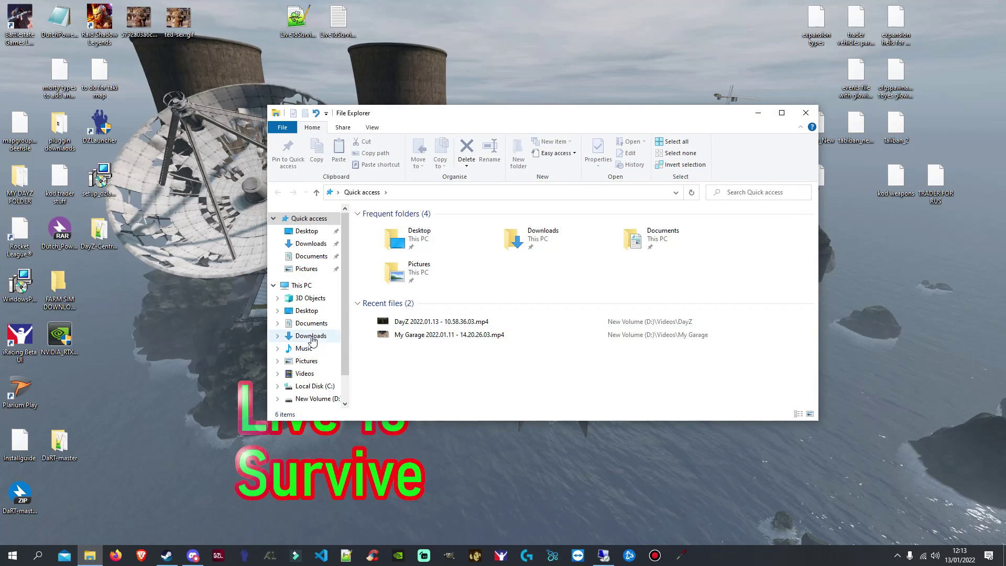
click(314, 324)
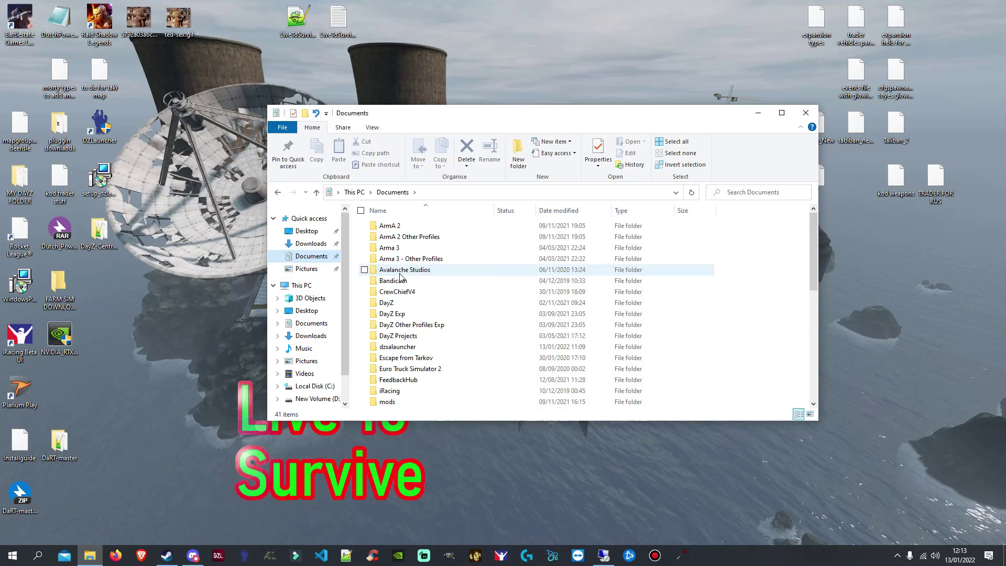
scroll(377, 304, down, 3)
scroll(384, 336, up, 3)
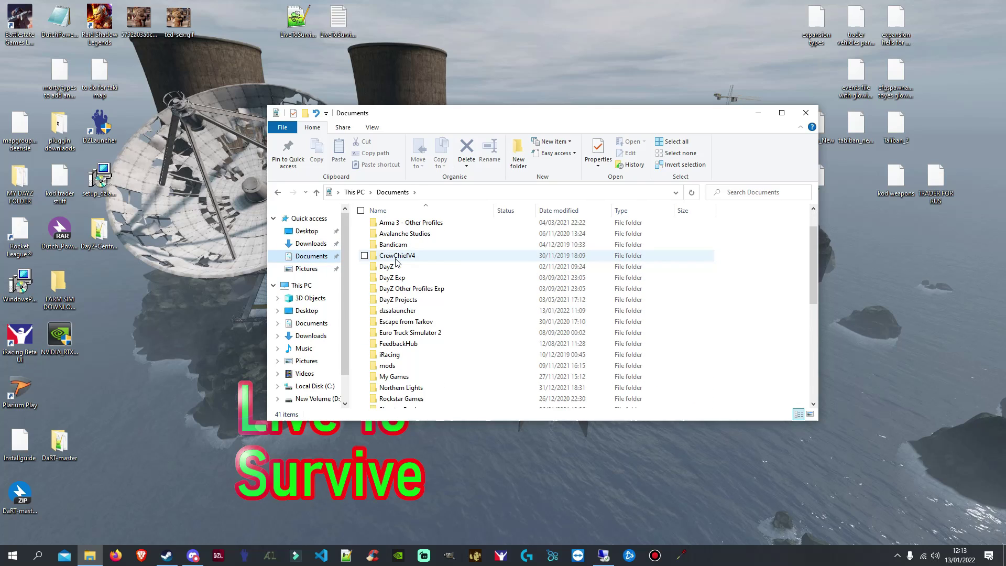
double_click(400, 269)
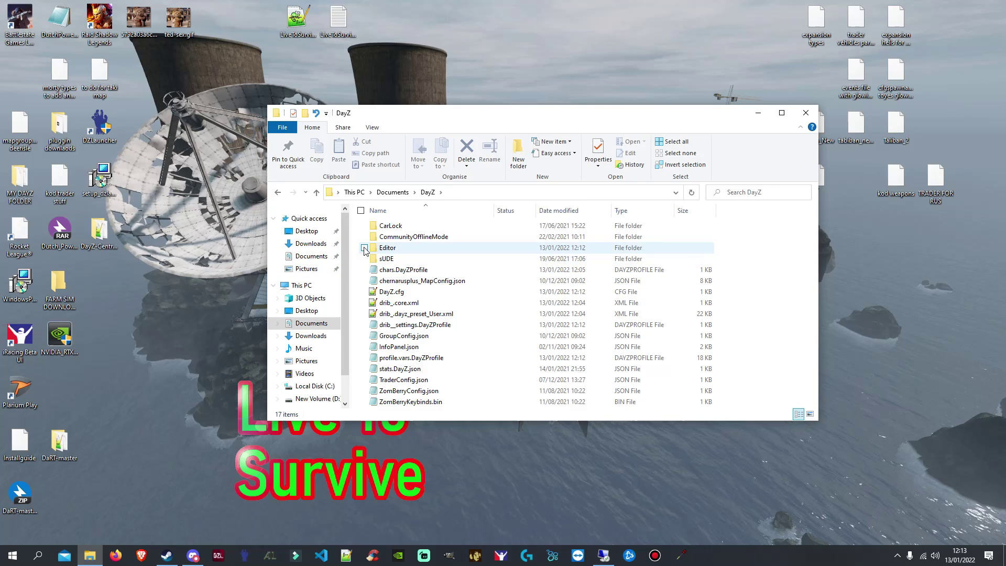
double_click(396, 252)
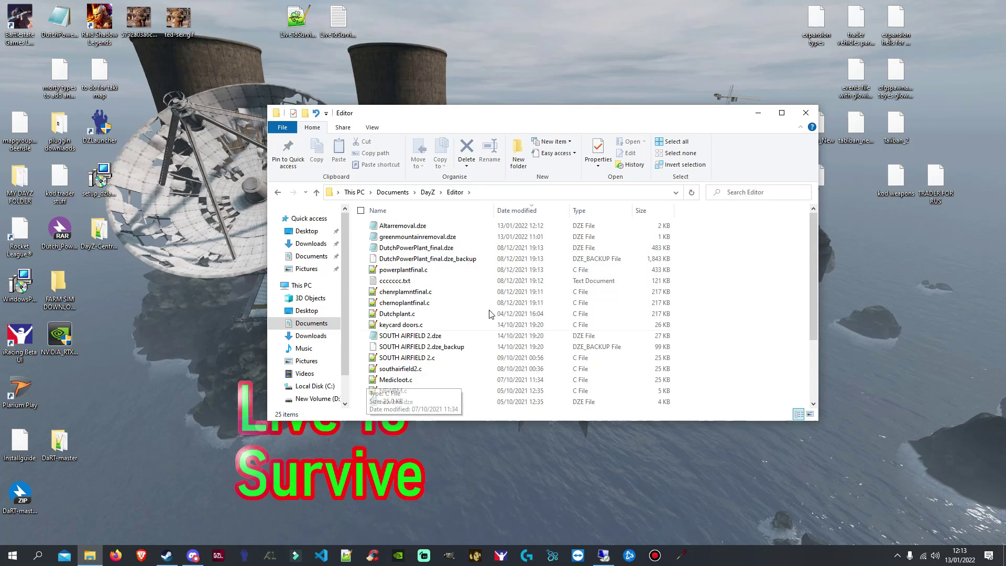
Copy the Altarremoval.dze file from the Editor folder
right_click(429, 231)
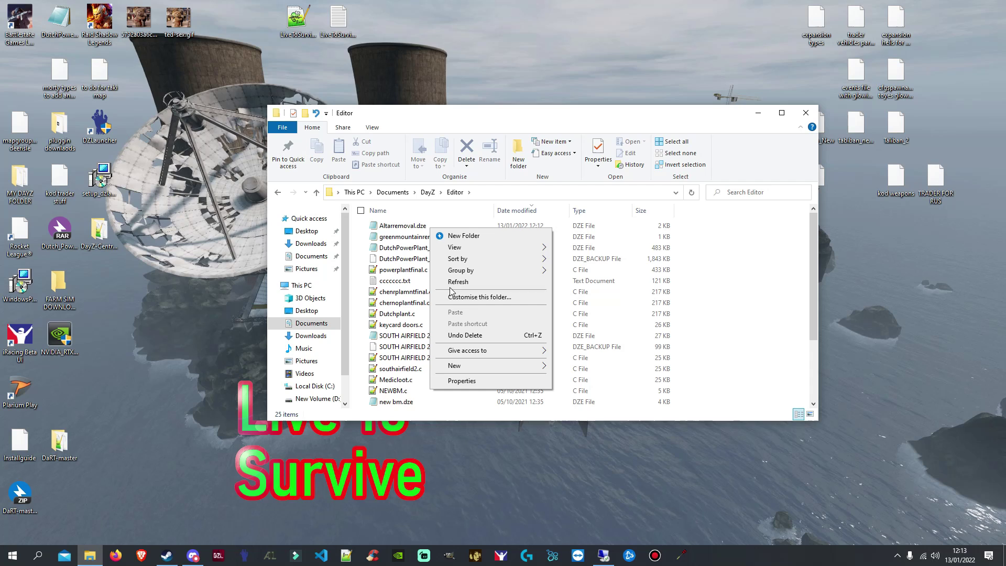
right_click(386, 227)
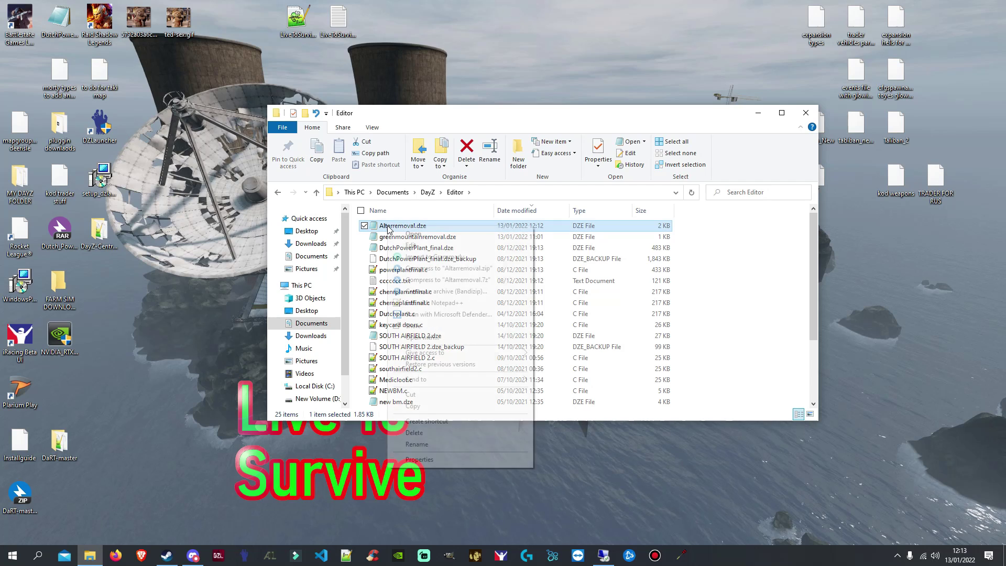
click(413, 406)
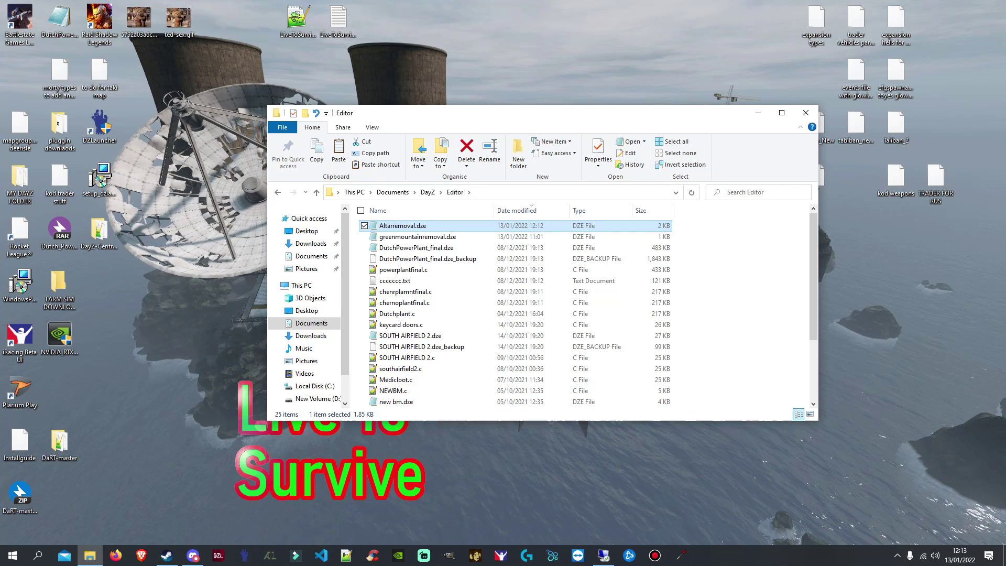
Switch to the remote server session, paste Altarremoval.dze onto its desktop and move the file to a free spot higher up
key(alt+Tab)
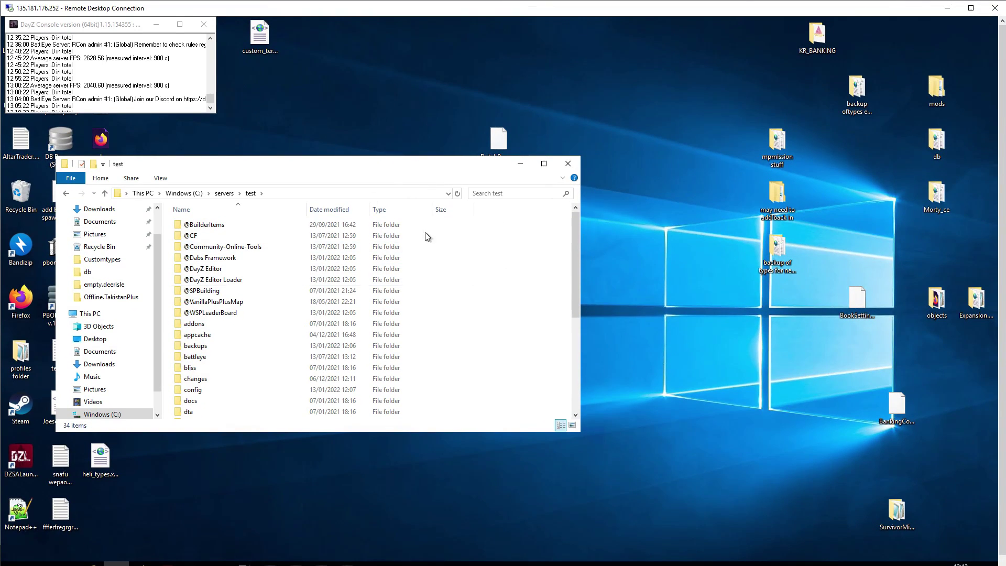
click(521, 165)
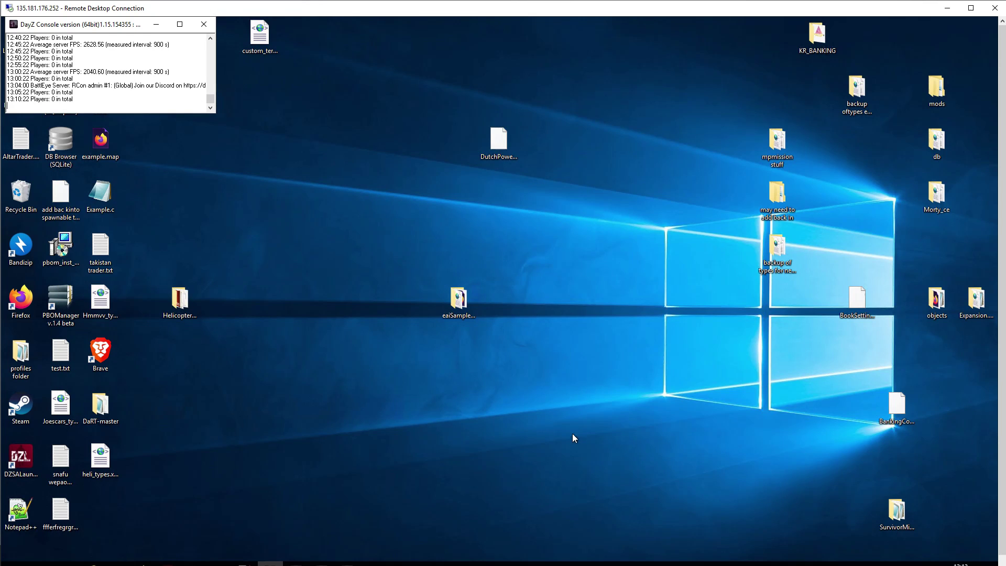
right_click(588, 413)
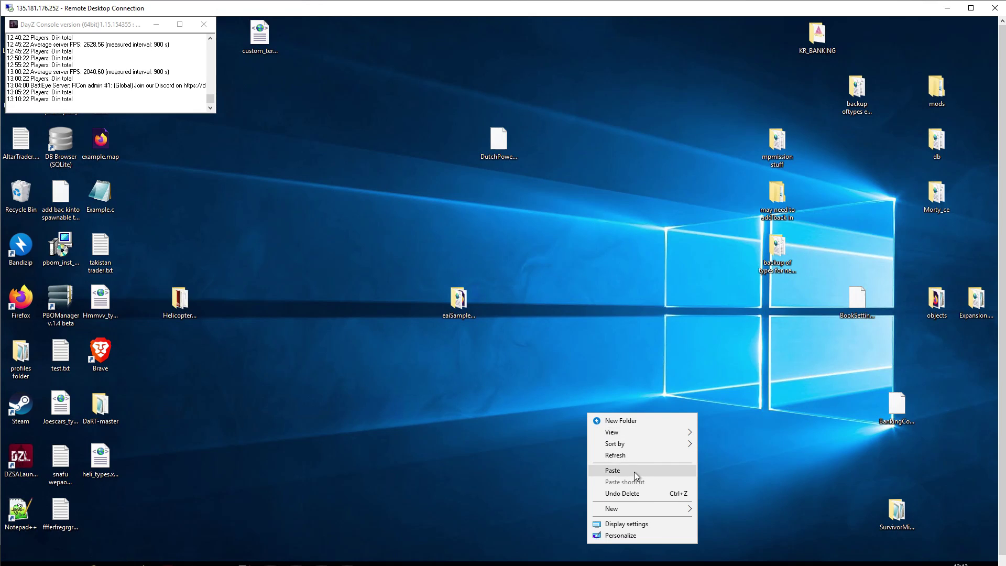
click(634, 474)
drag(624, 409, 593, 80)
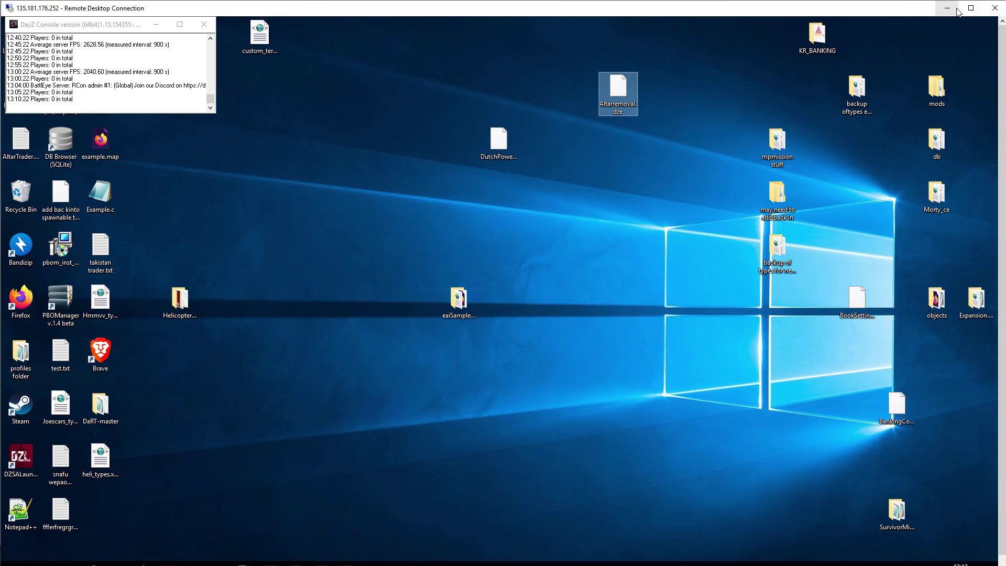
Maximize the remote session and open the C: > servers > test > mpmissions folder in File Explorer
click(971, 7)
click(115, 555)
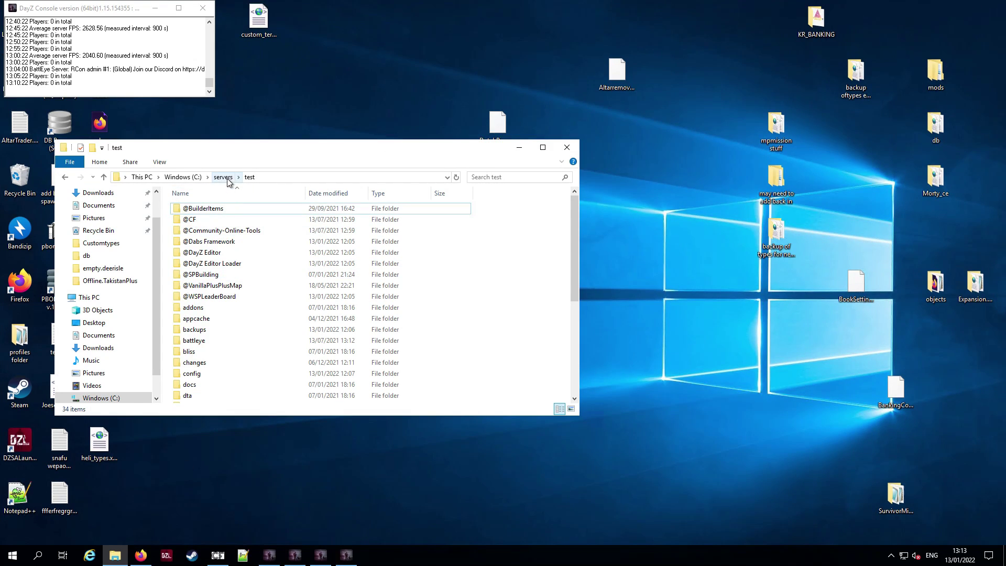
click(223, 177)
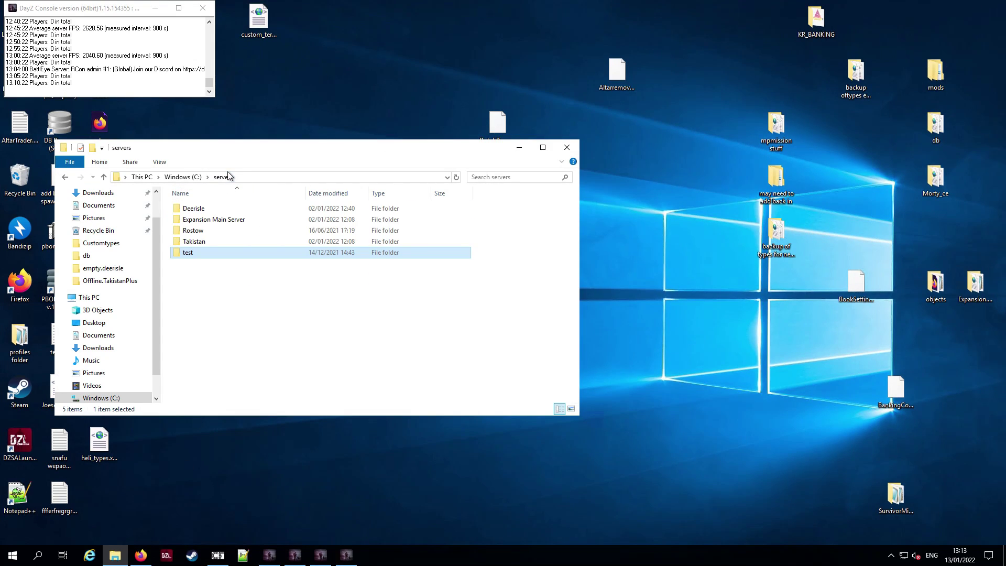
double_click(189, 254)
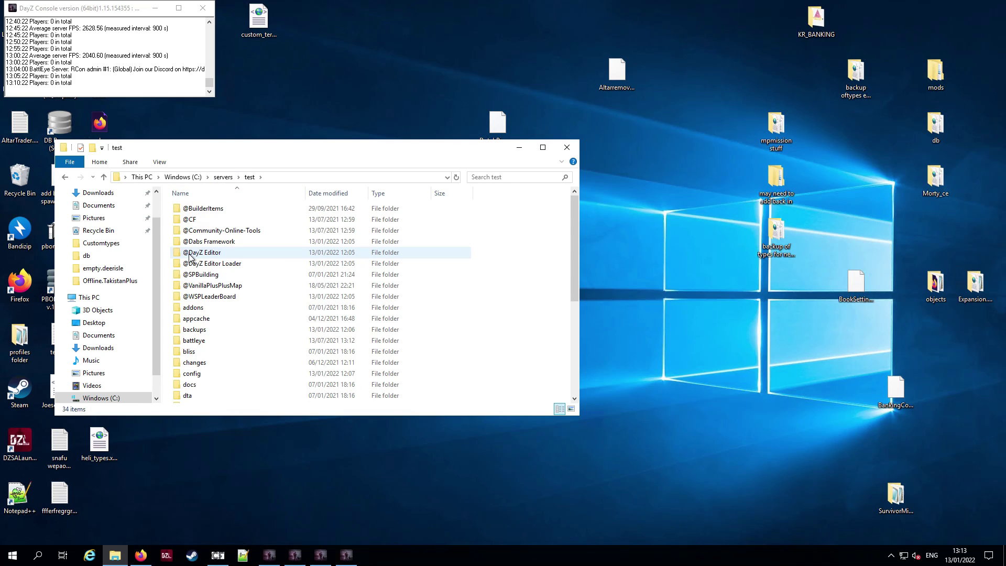
scroll(279, 210, down, 3)
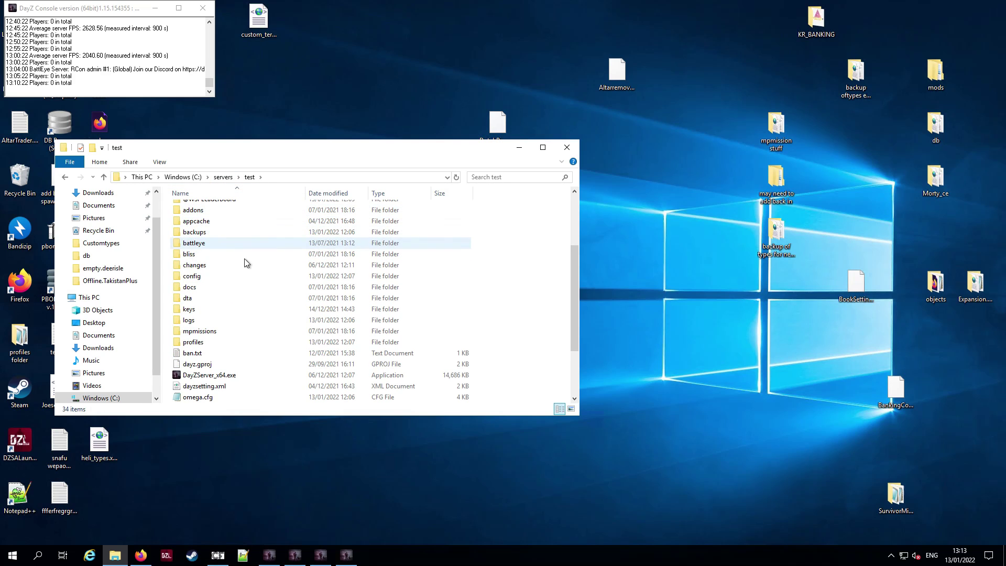
double_click(206, 336)
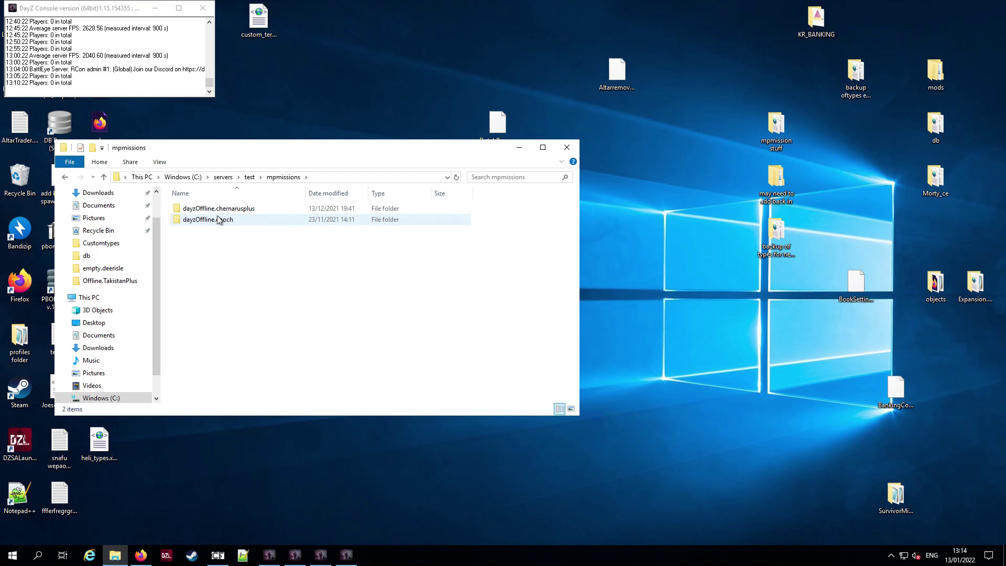
Open the dayzOffline.chernarusplus mission folder, view its EditorFiles subfolder and return to the mission folder
click(199, 211)
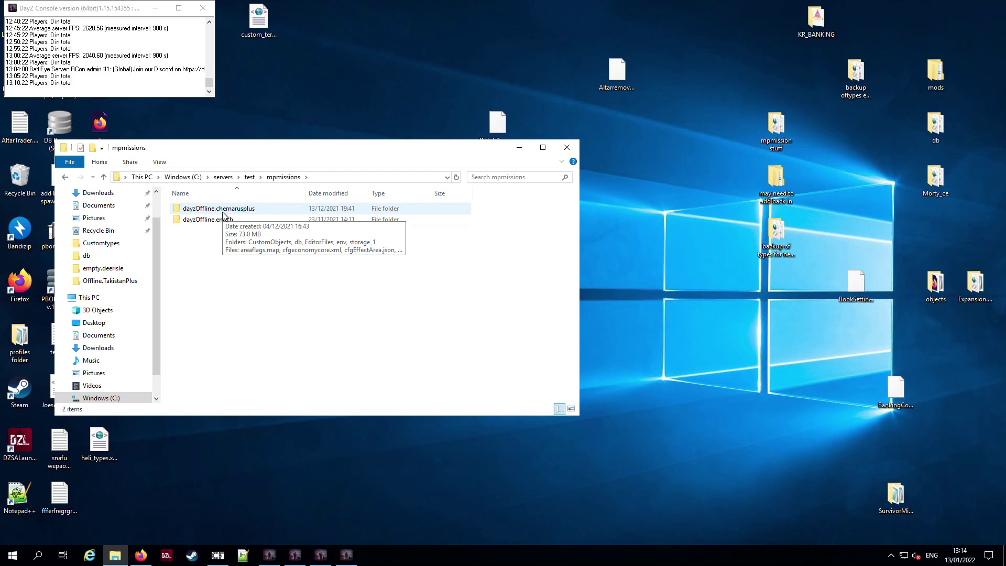
click(206, 232)
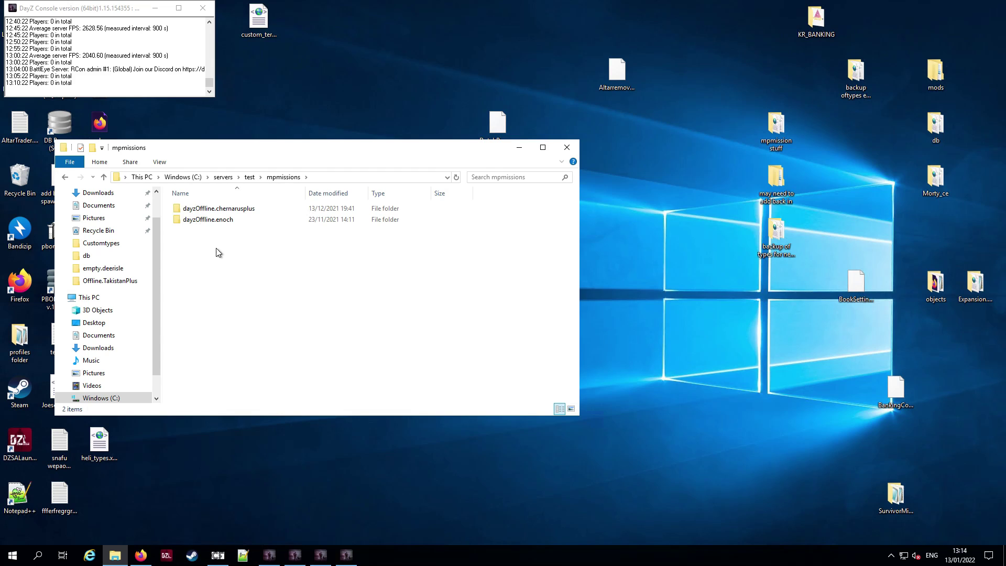
double_click(231, 209)
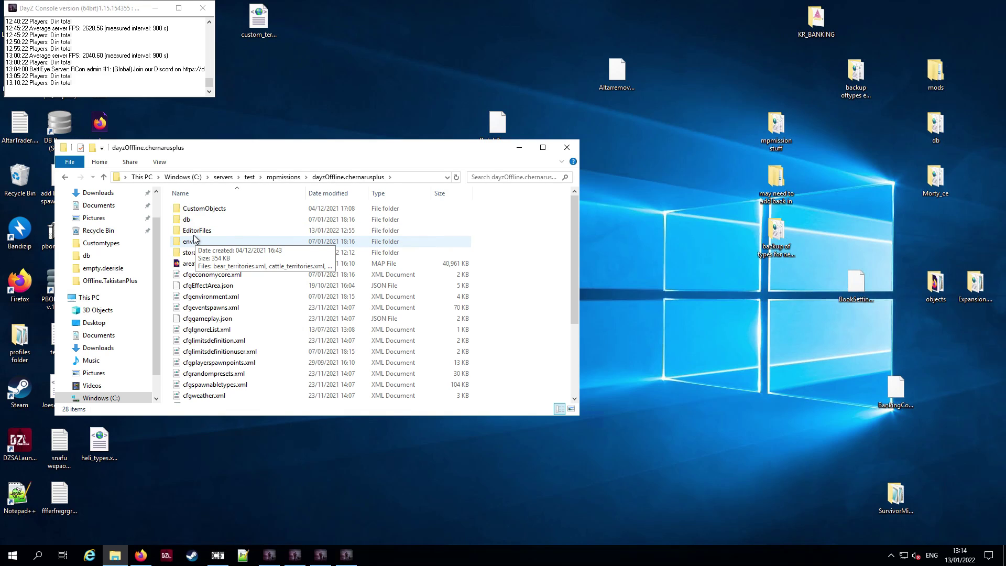
double_click(204, 232)
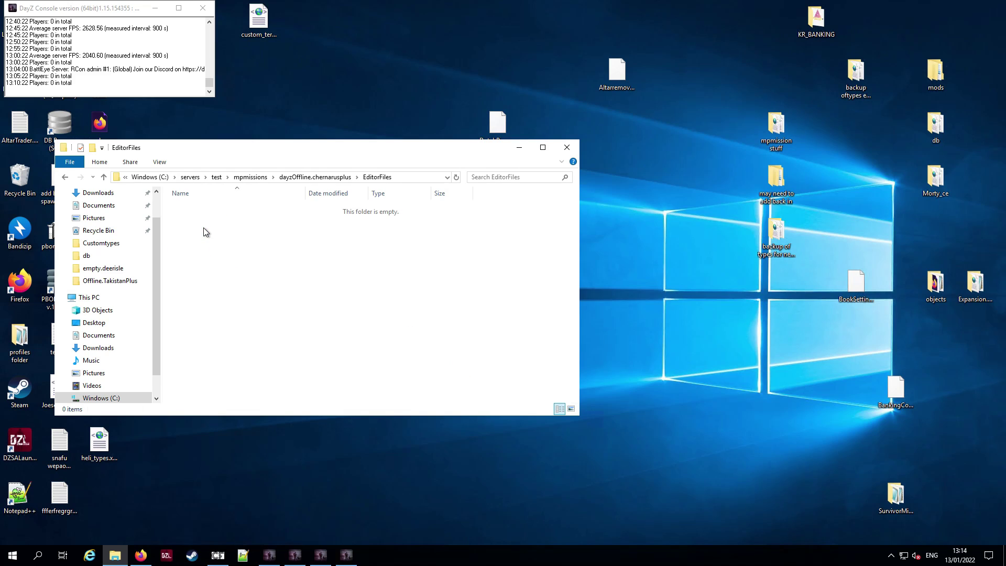
click(315, 177)
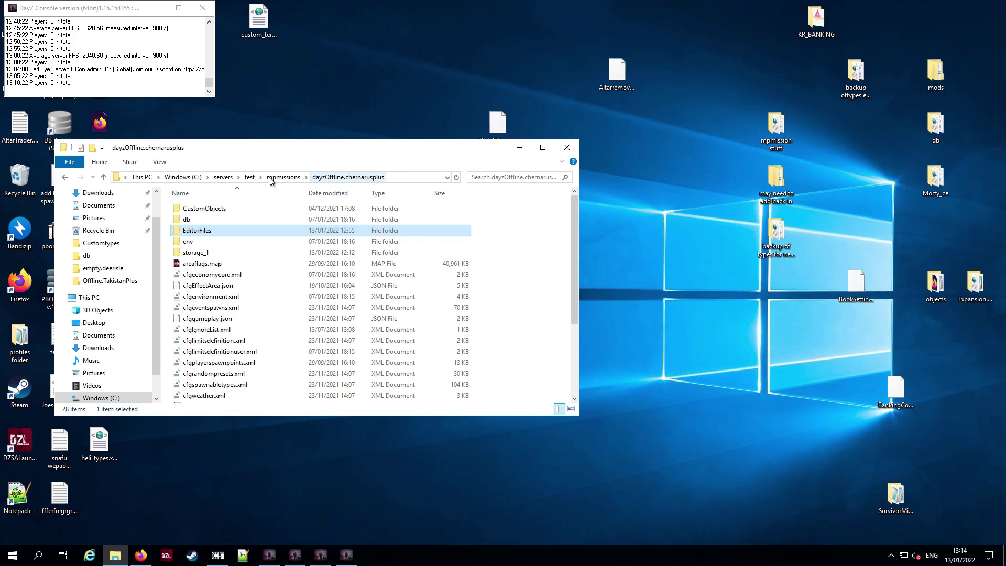
Move Altarremoval.dze from the remote desktop into the EditorFiles folder, then return to the dayzOffline.chernarusplus folder
drag(462, 152, 495, 238)
click(618, 87)
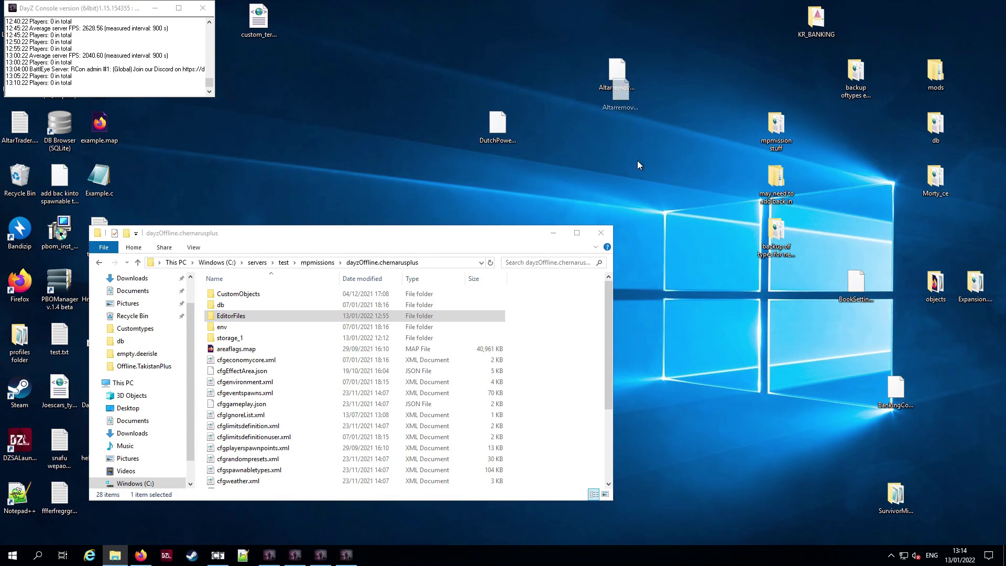
drag(624, 85, 255, 319)
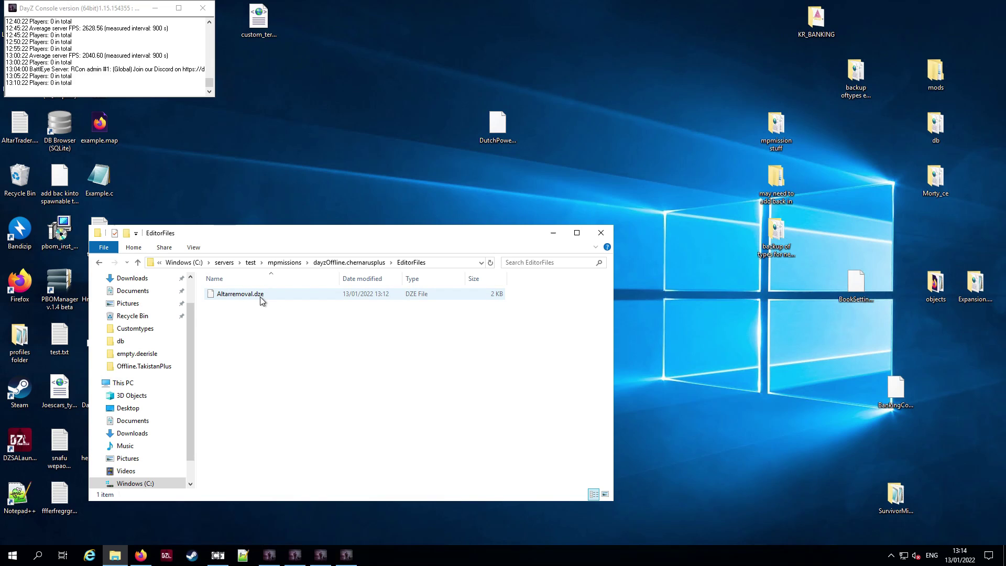
click(349, 262)
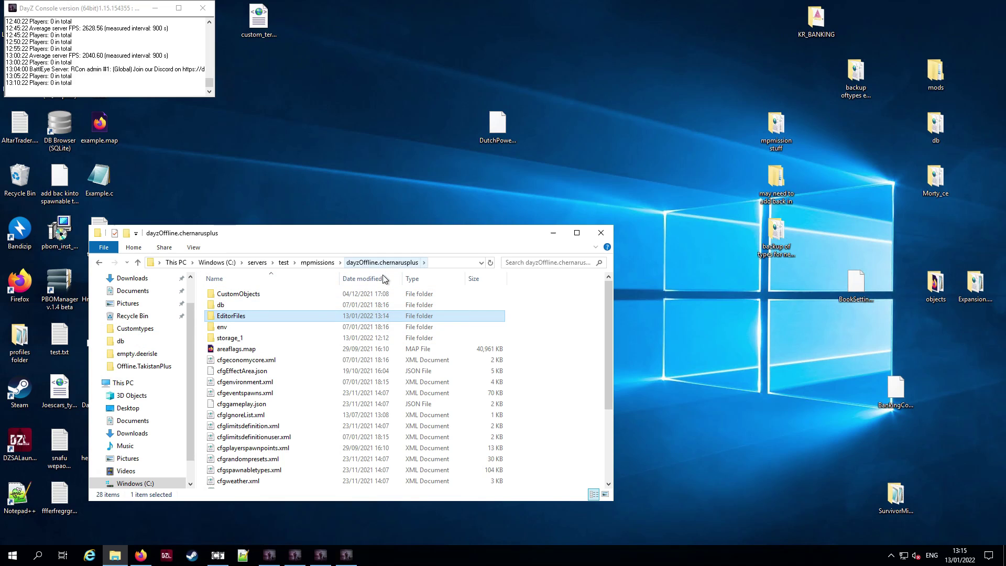
drag(465, 238, 522, 197)
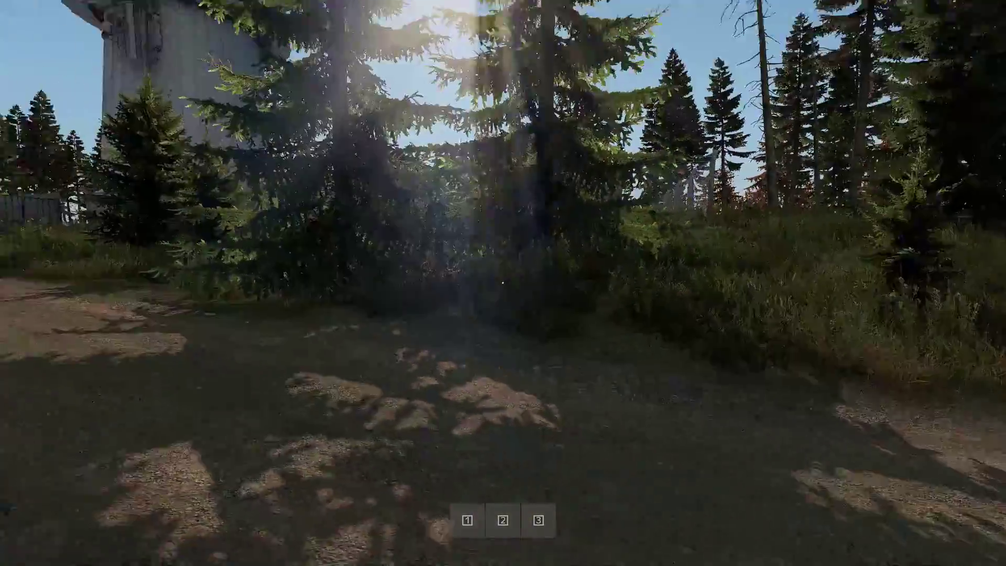
In DayZ on the server, toggle on Community Online Tools and open its map
key(End)
key(y)
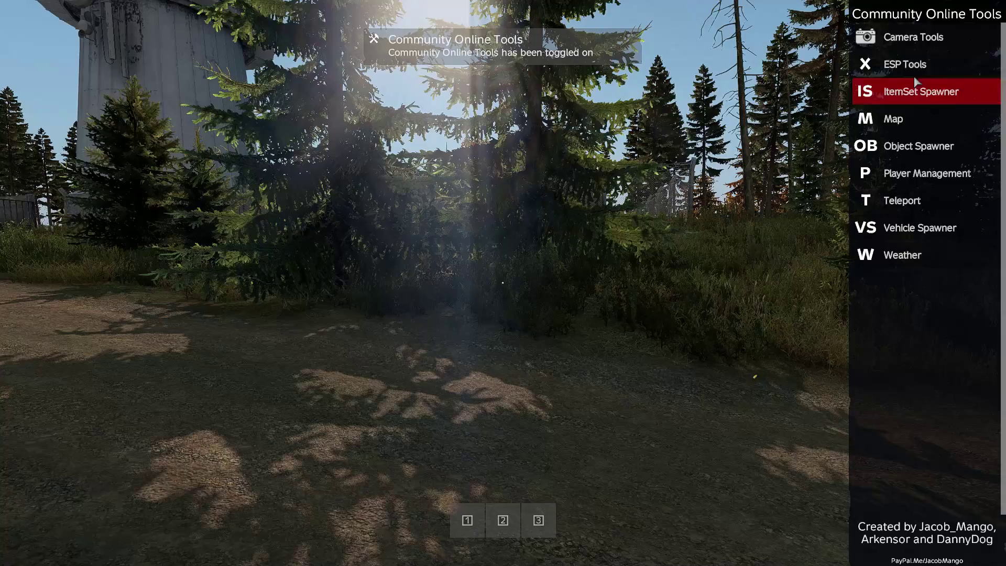
click(911, 126)
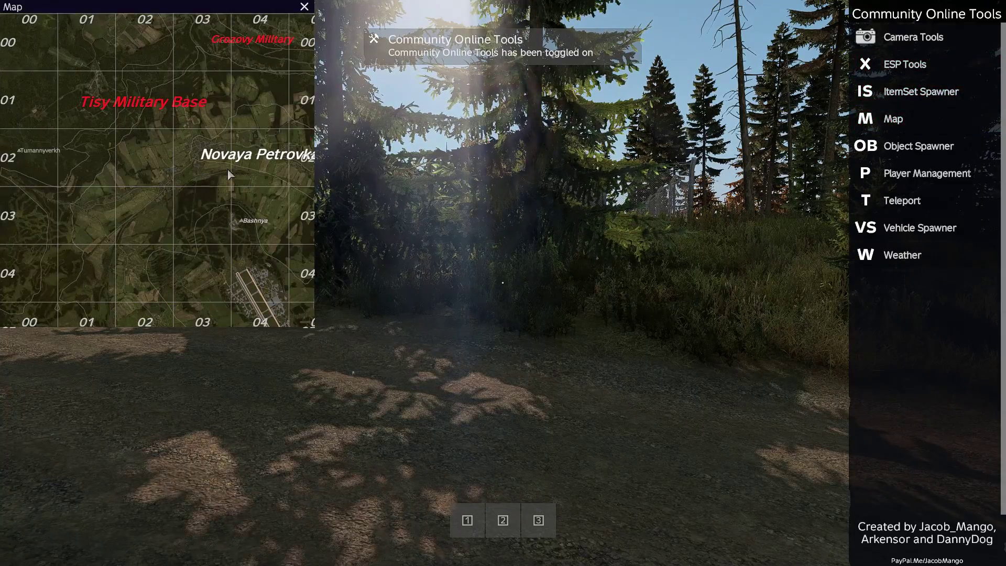
Locate Altar west of Gorka on the map, teleport to the road bend just below its label and close the tools
drag(227, 169, 76, 83)
drag(166, 199, 33, 76)
drag(188, 155, 112, 106)
scroll(111, 96, up, 1)
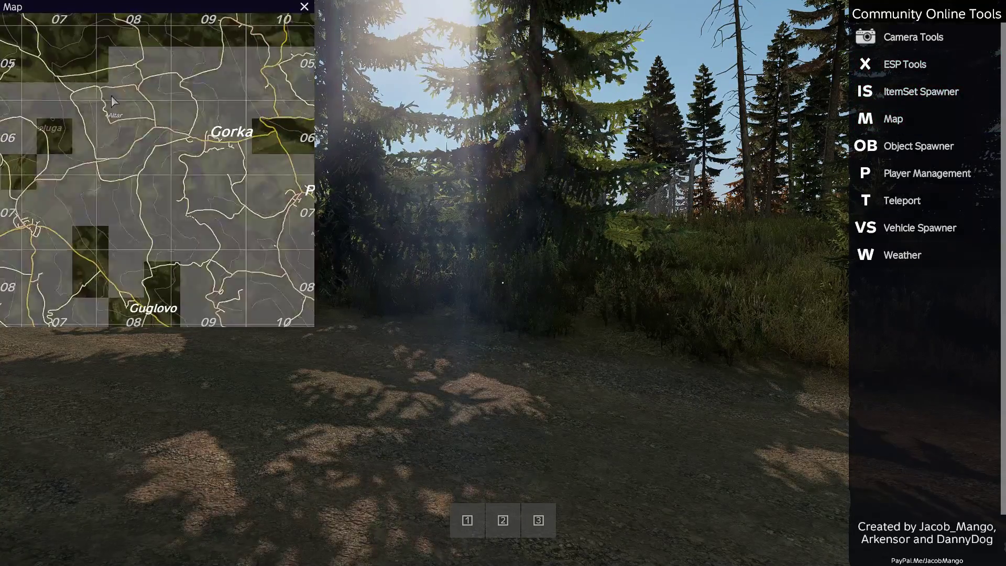
scroll(112, 100, up, 5)
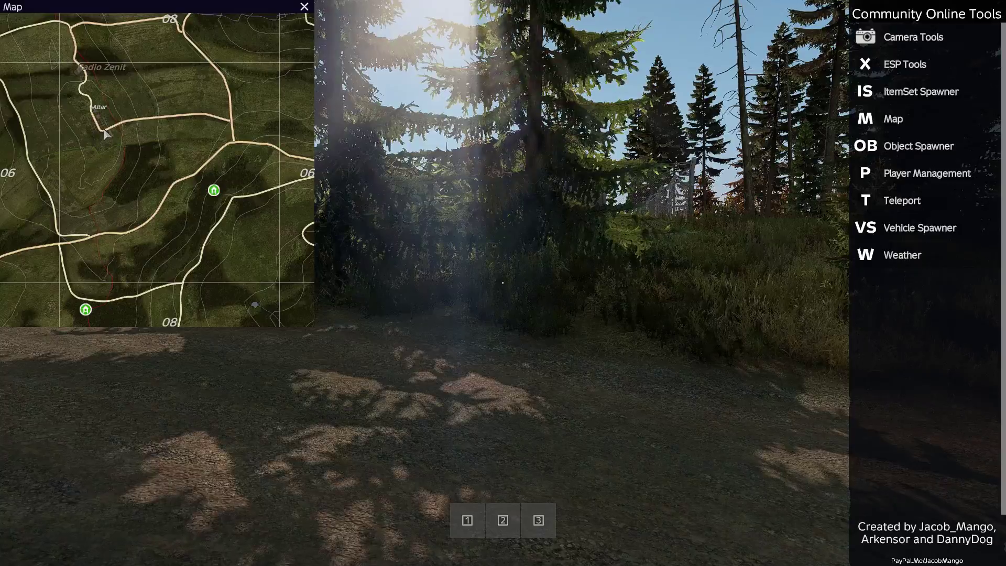
double_click(104, 130)
key(y)
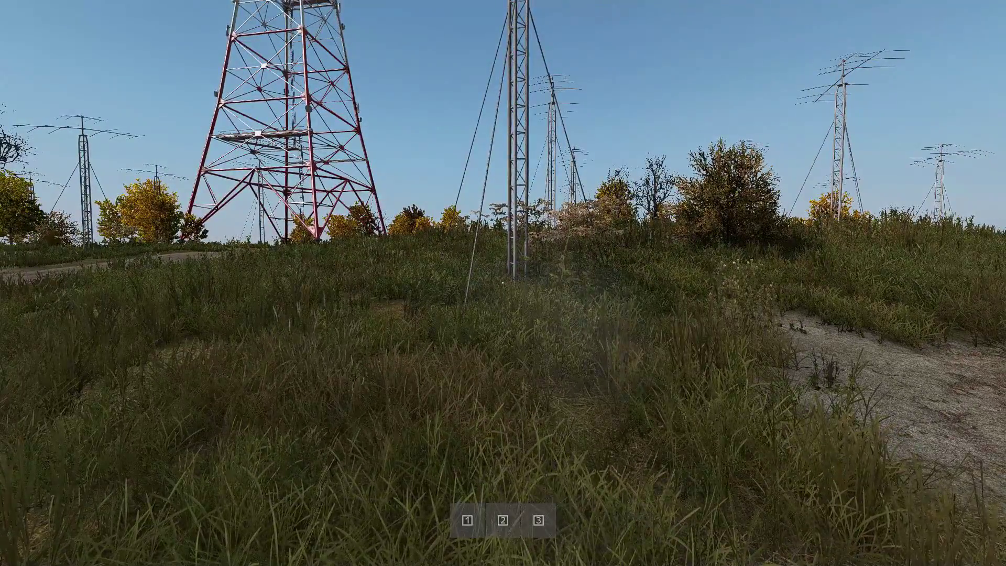
Fly the free camera across the Altar site to the placed barracks and teleport the character in front of it
key(w)
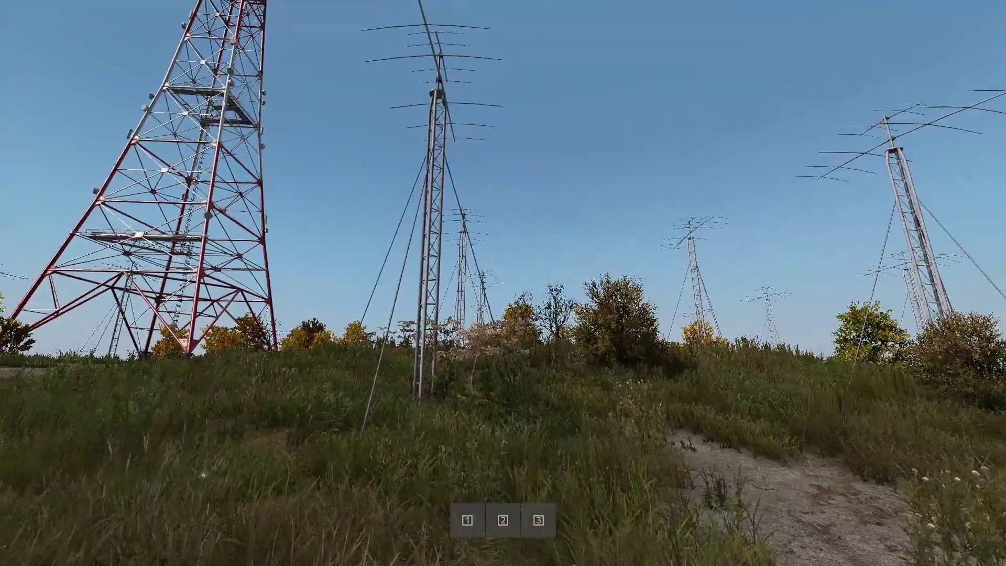
key(Insert)
key(s)
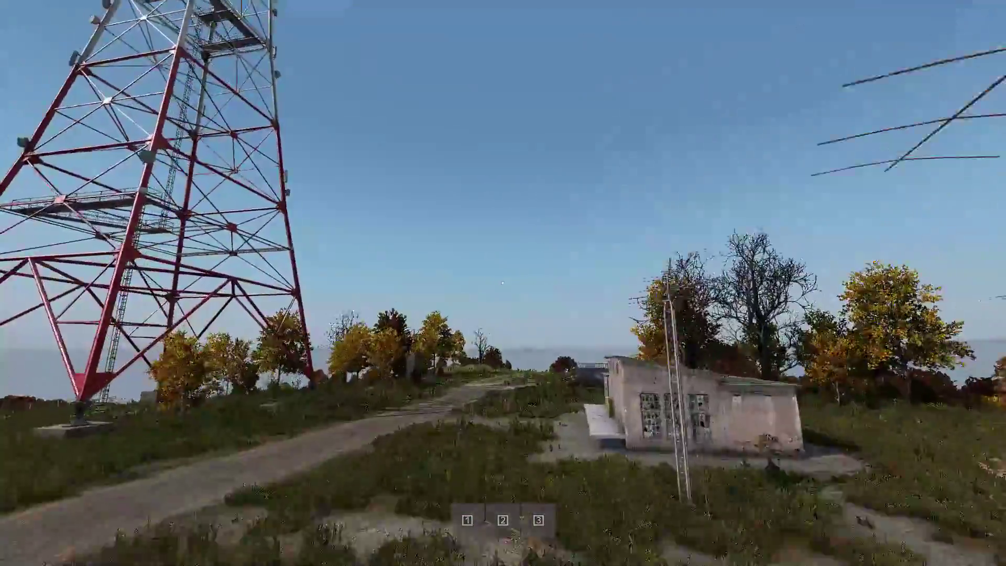
key(w)
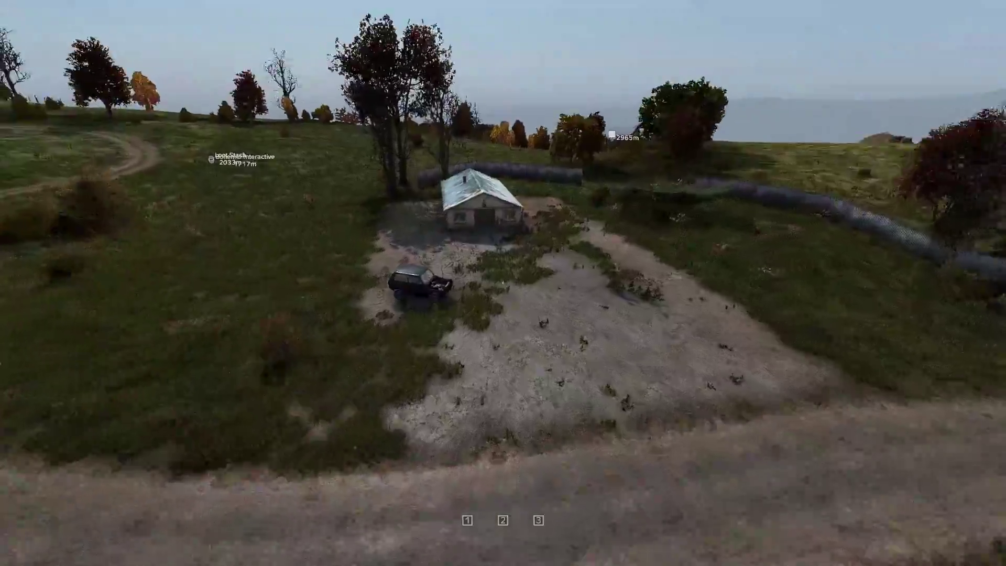
key(1)
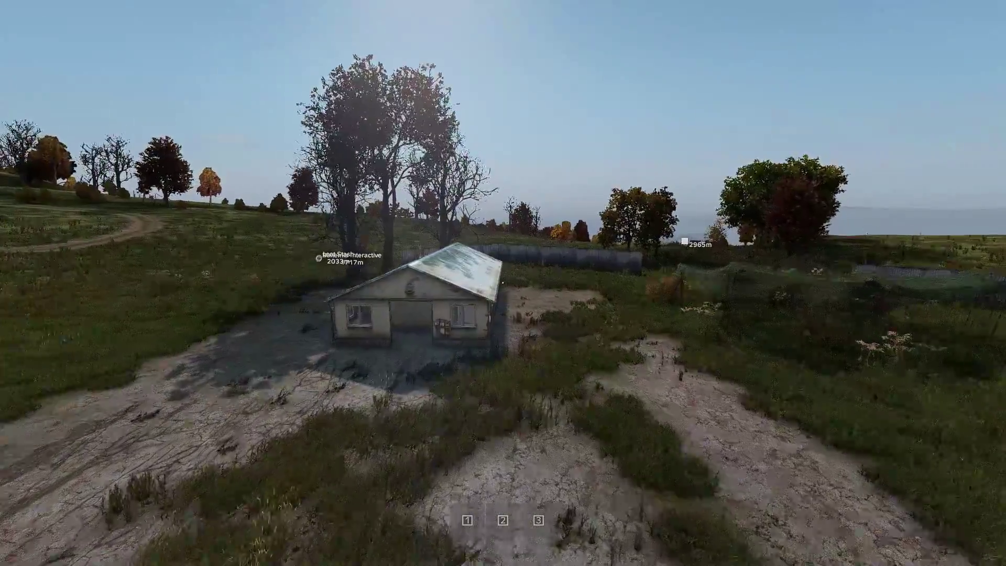
key(w)
key(h)
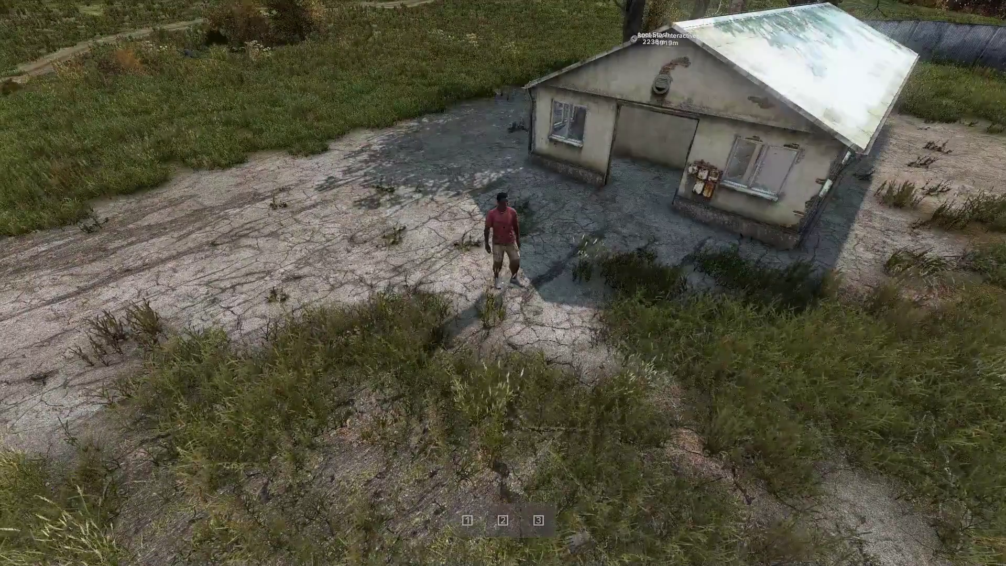
key(s)
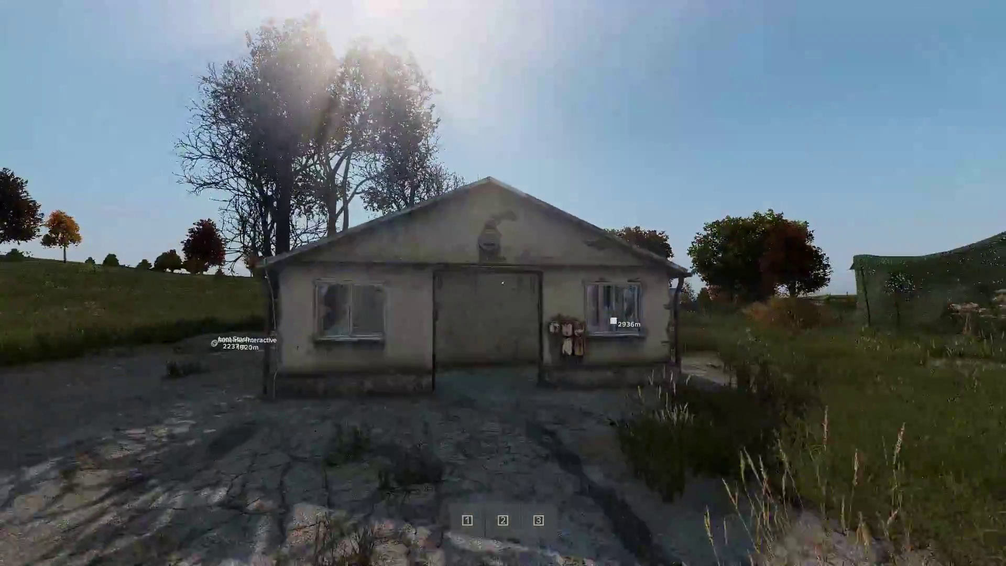
Enter the barracks, open an interior door and check the inventory for loot in the vicinity
key(w)
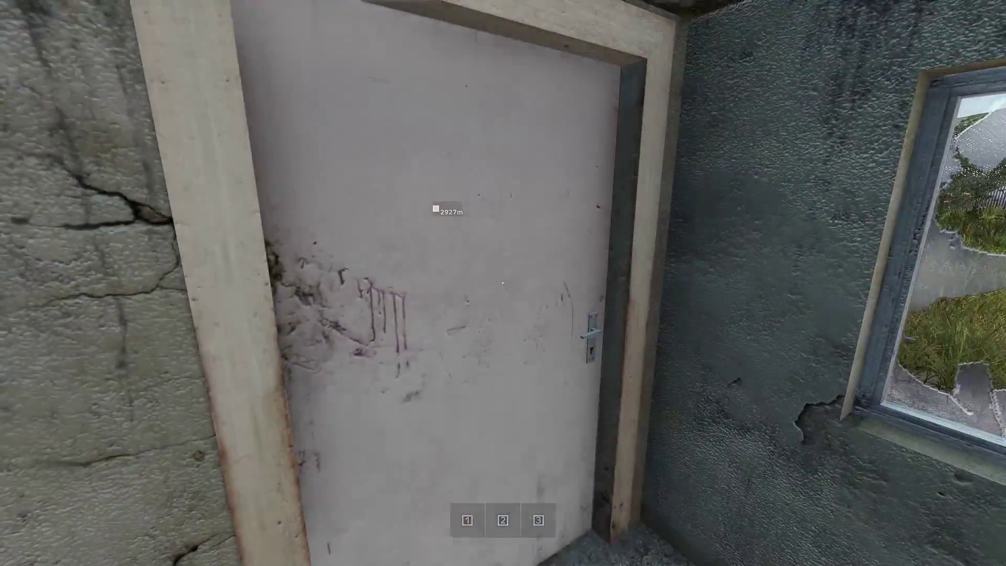
key(f)
key(w)
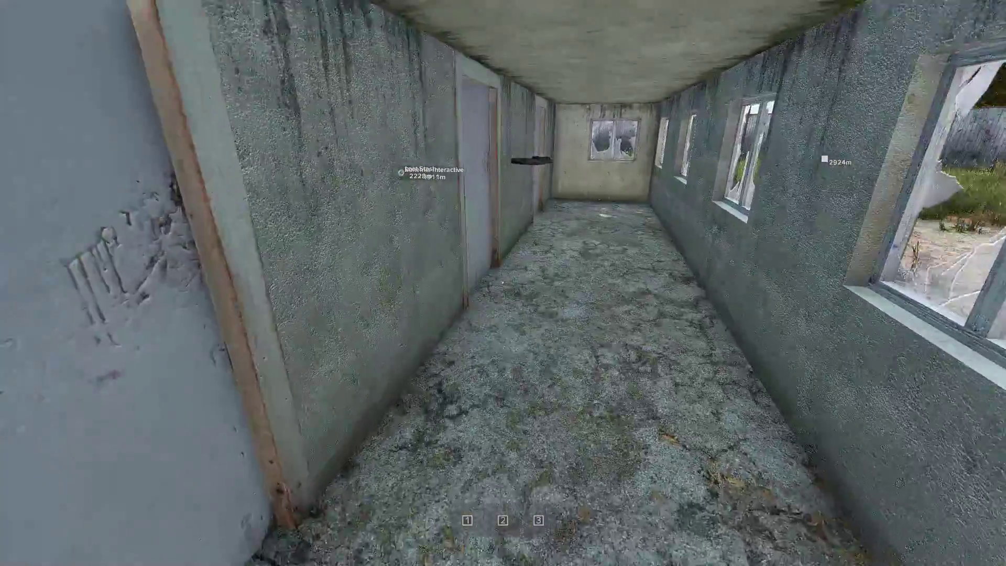
key(Tab)
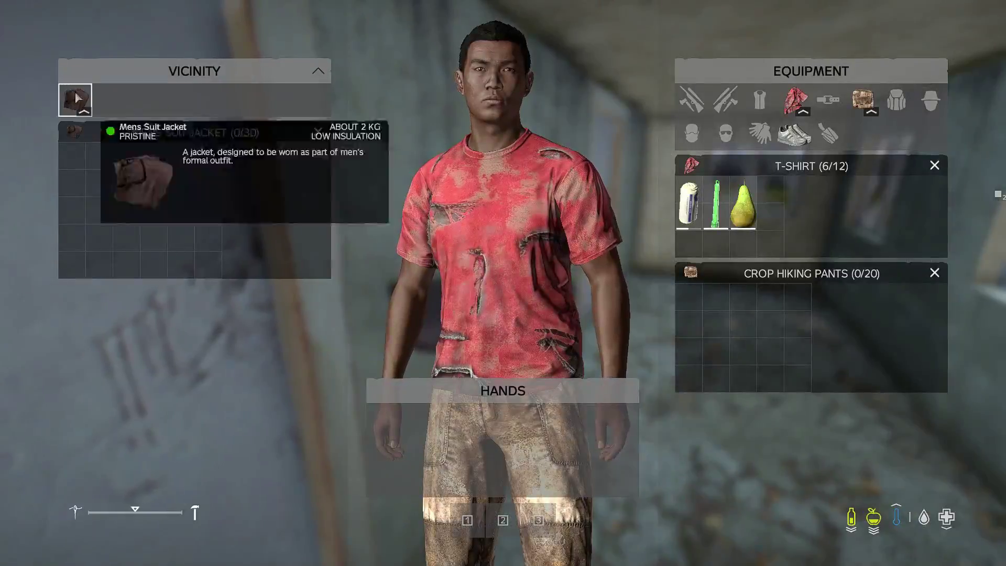
key(Tab)
Inspect the other barracks rooms, opening their doors to test them and checking for nearby loot
key(w)
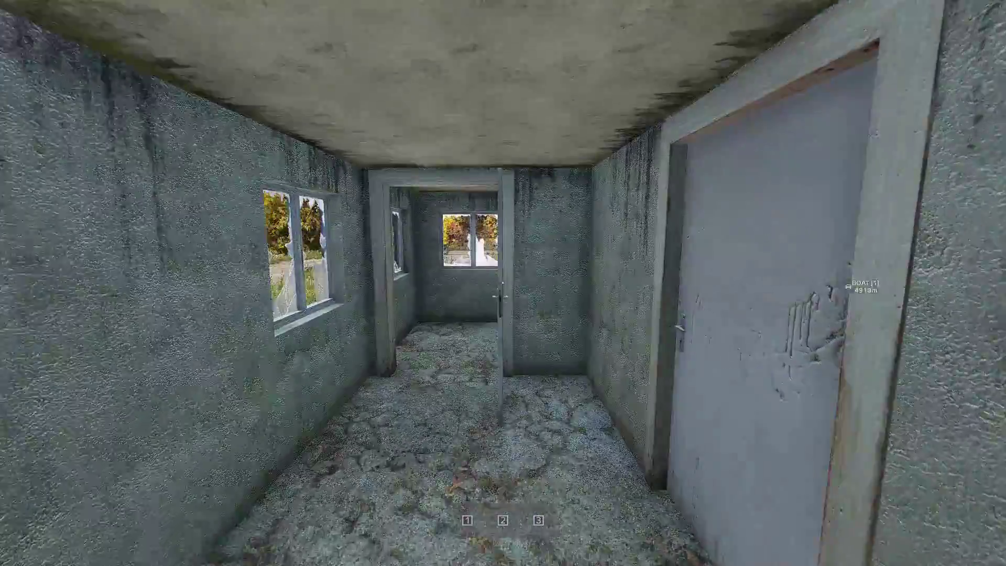
key(f)
key(w)
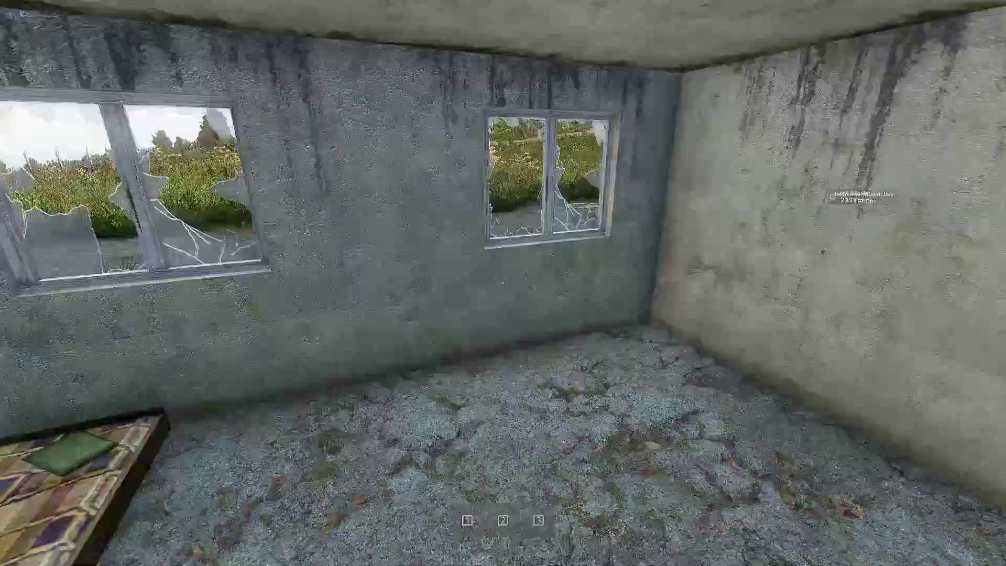
key(Tab)
key(Tab)
key(w)
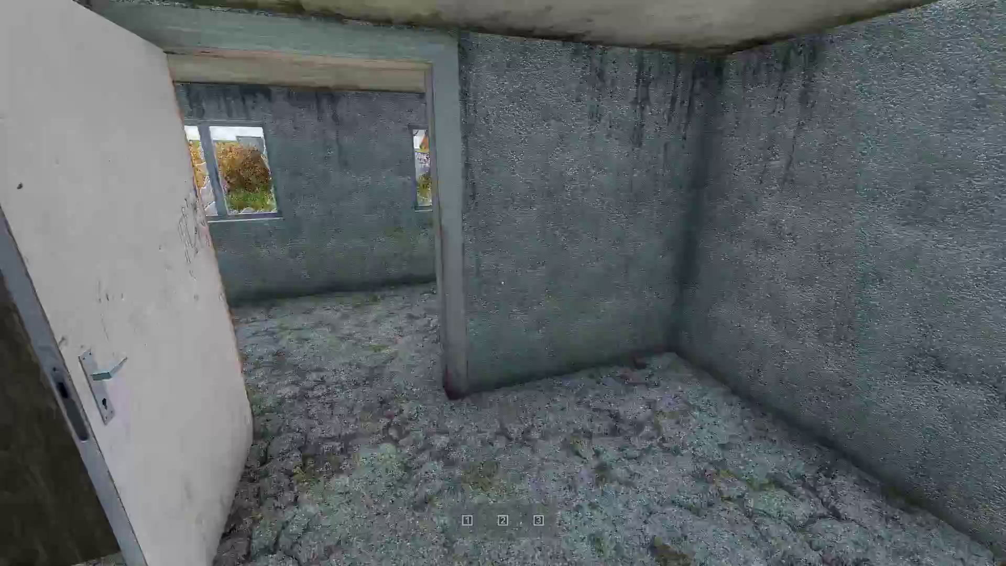
key(w)
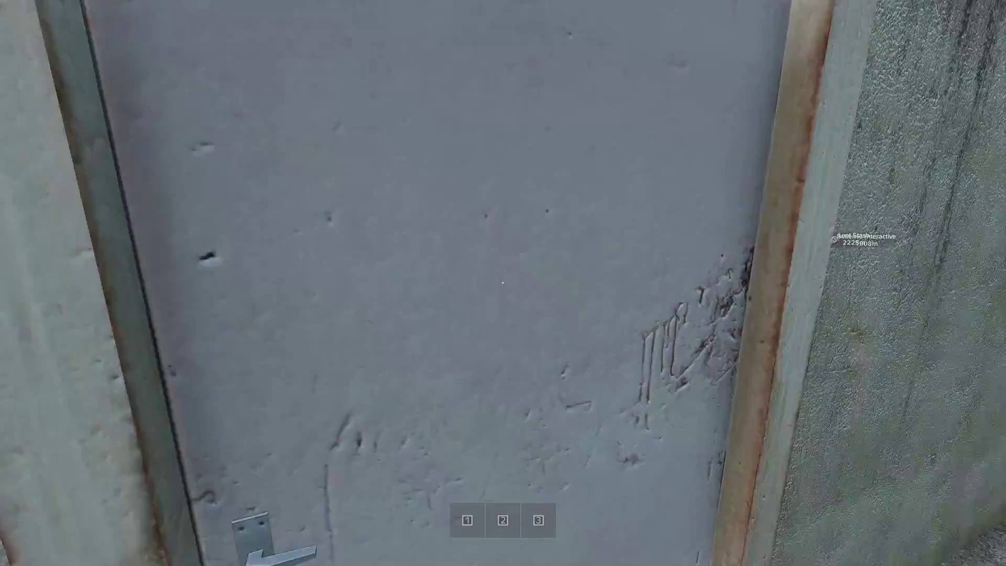
key(w)
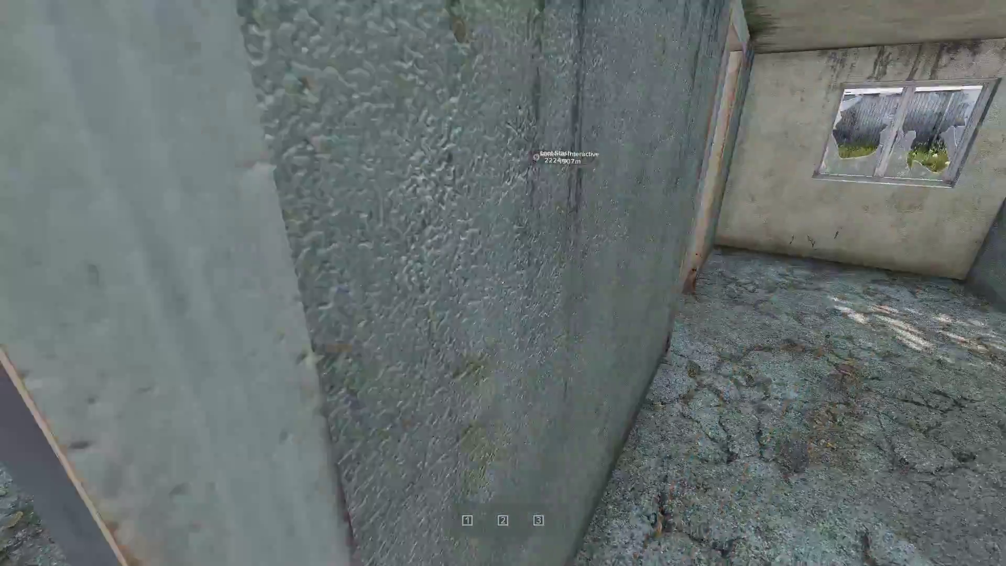
key(f)
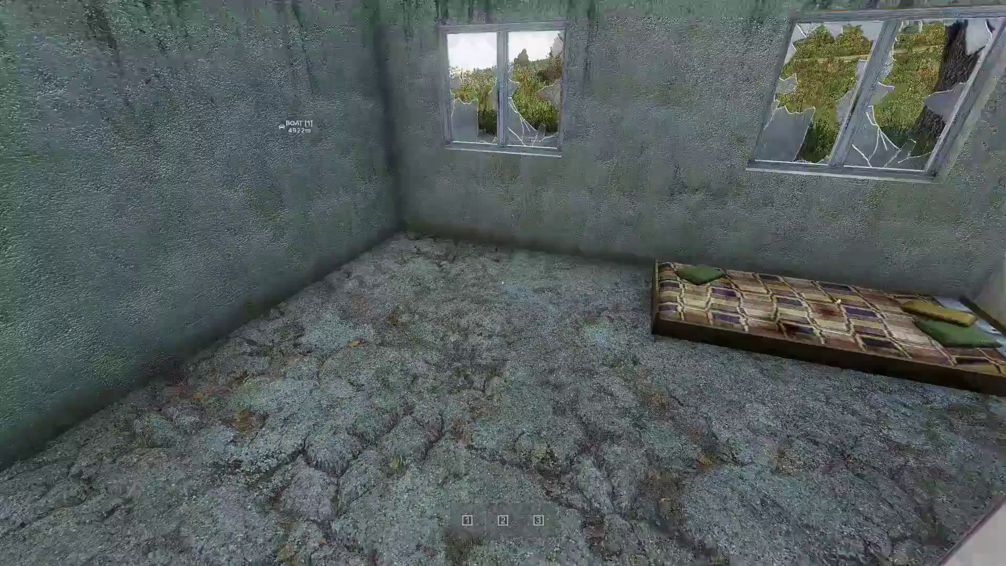
key(a)
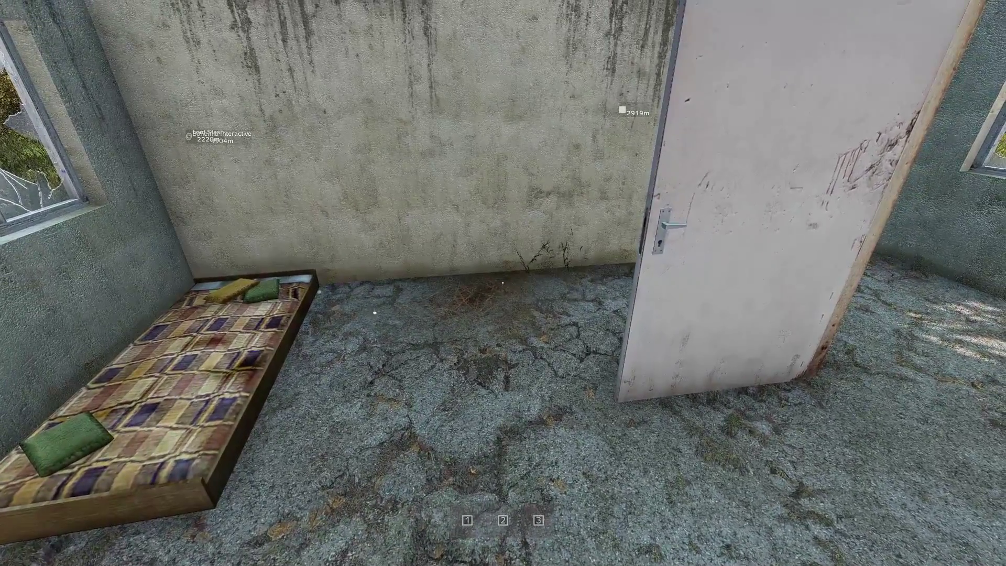
Check the remaining barracks rooms along the corridor and walk out of the building onto the open lot
key(w)
key(w)
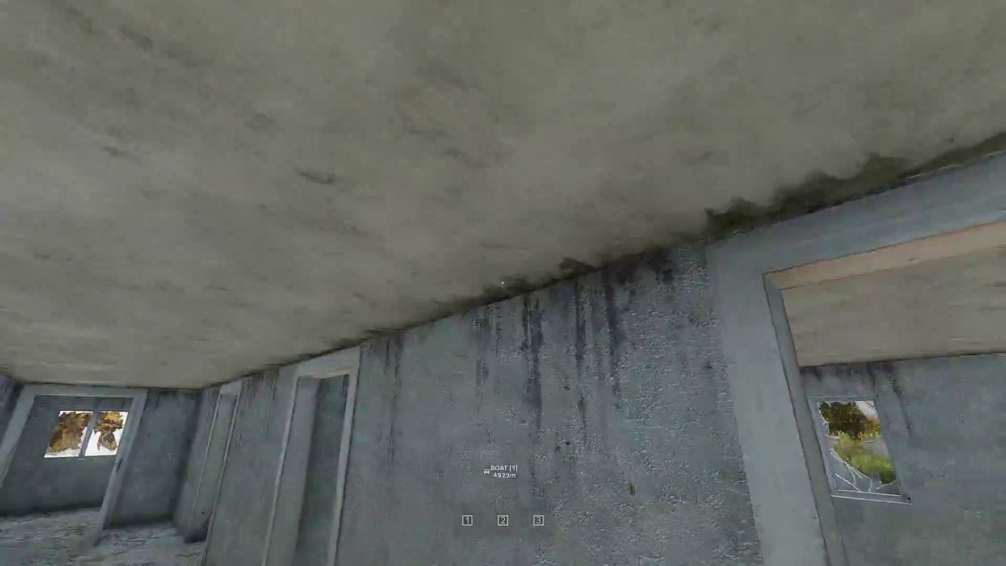
key(w)
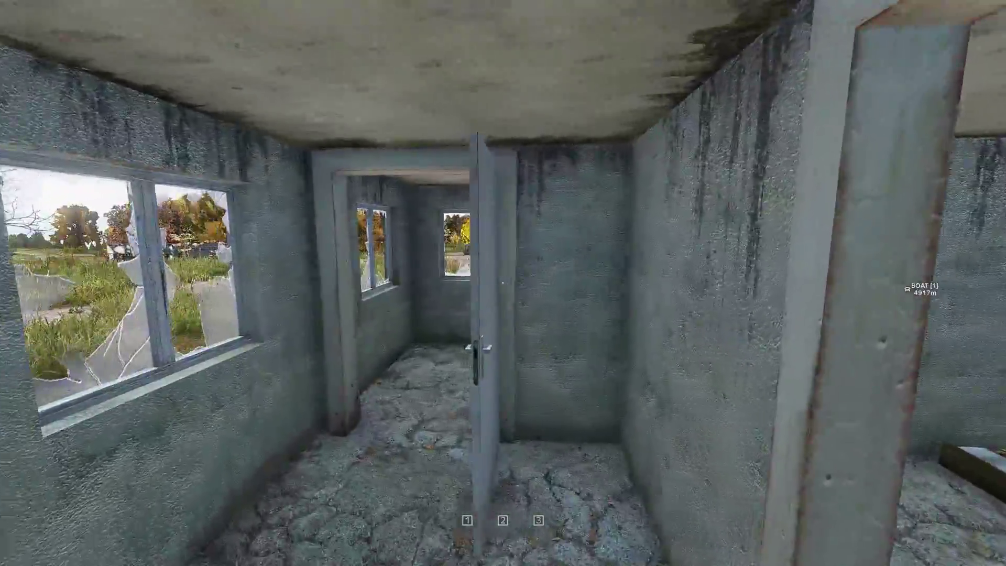
key(w)
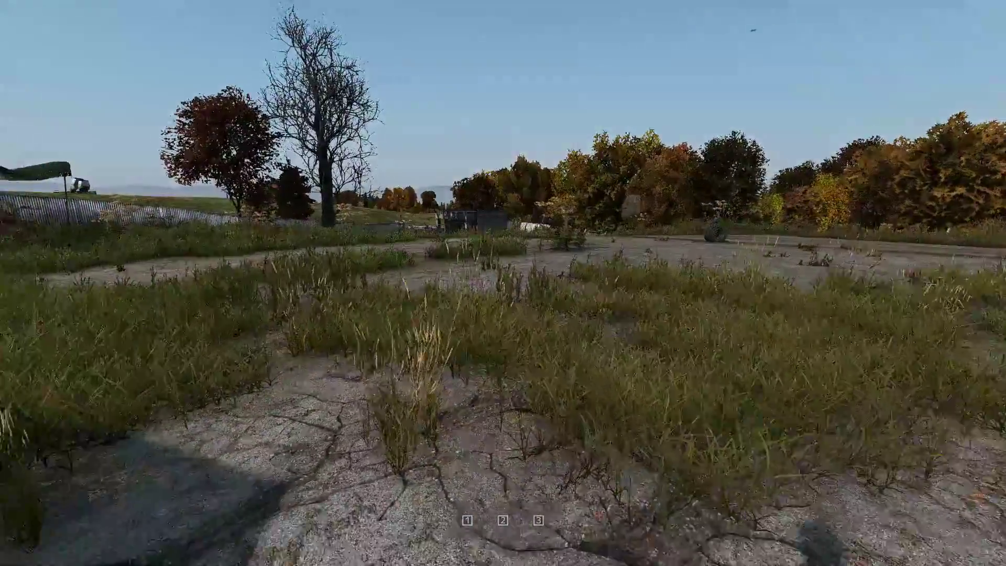
Walk across the cleared lot to the tyre beside the dirt road, and return to the barracks entrance to inspect its front
key(w)
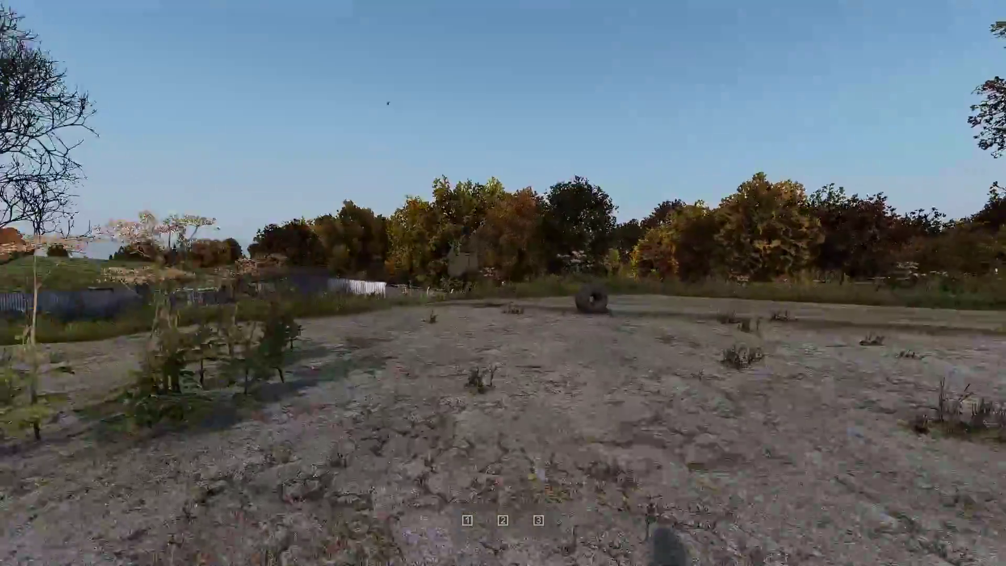
key(w)
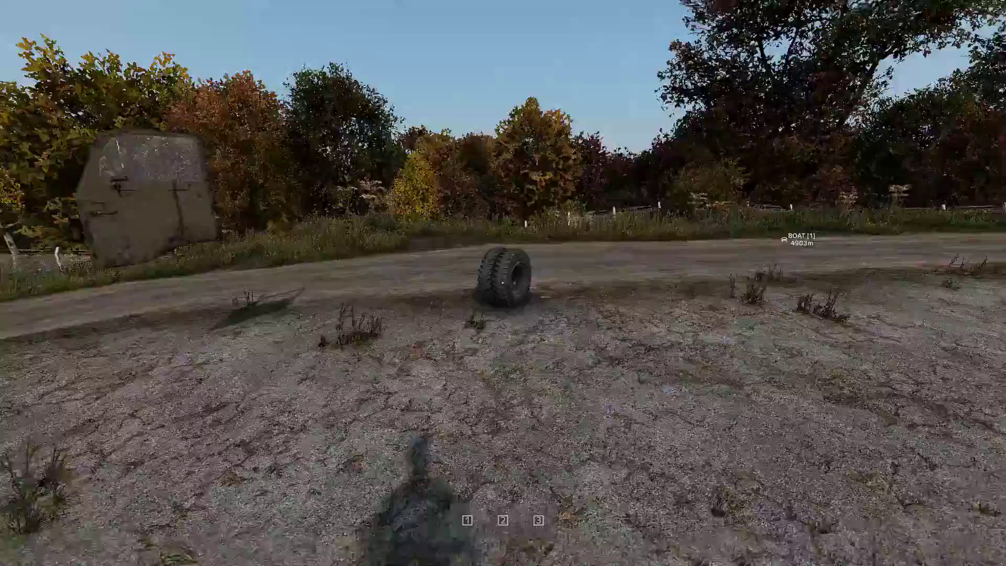
key(w)
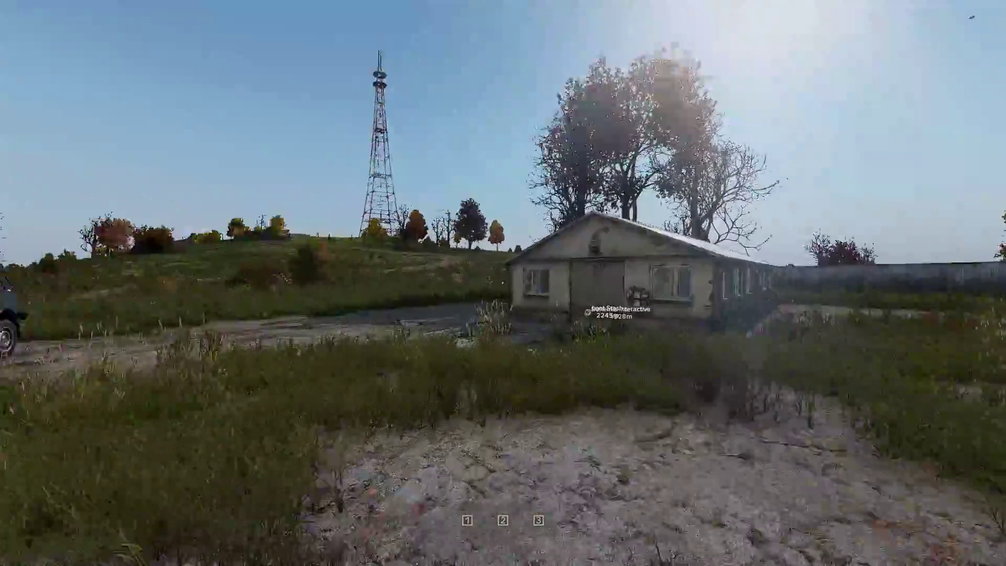
key(w)
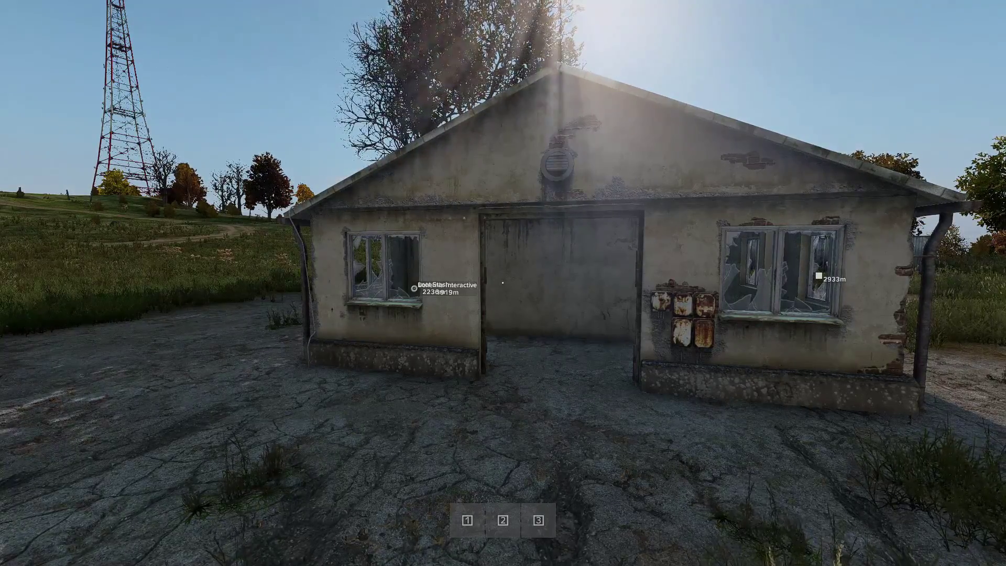
Back away from the barracks to survey the surrounding Altar grounds, including the radio tower, camouflage net and parked off-road car
key(s)
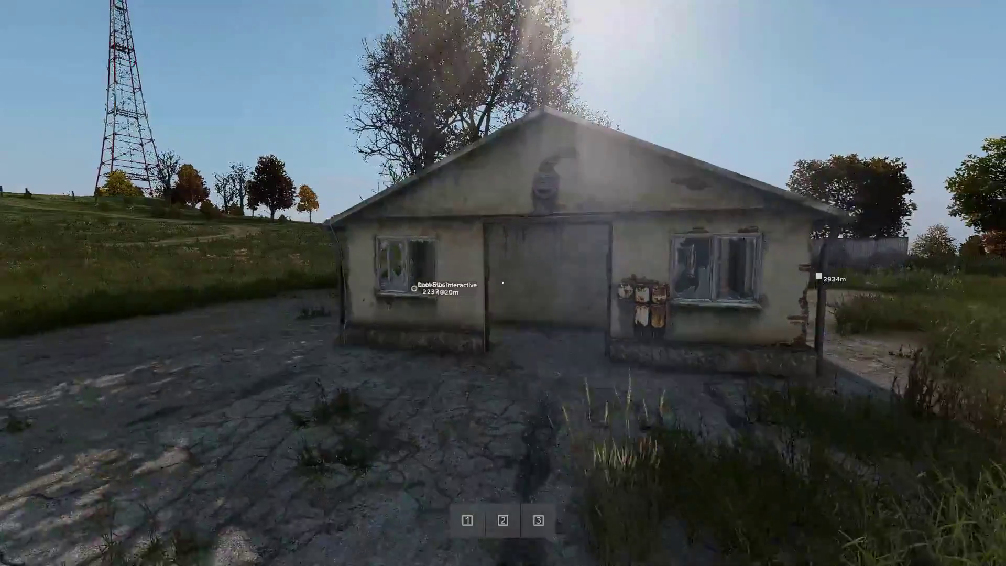
key(a)
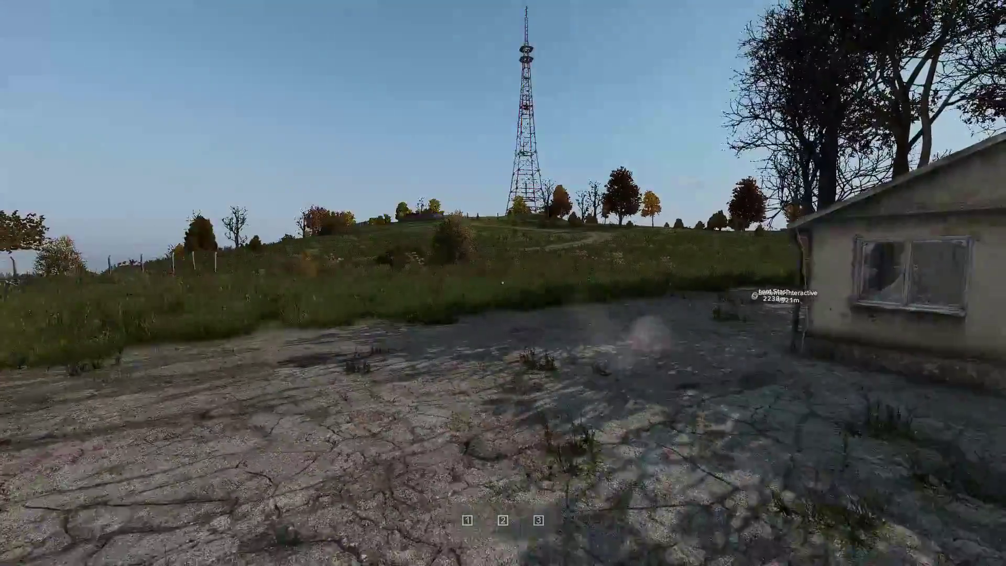
key(a)
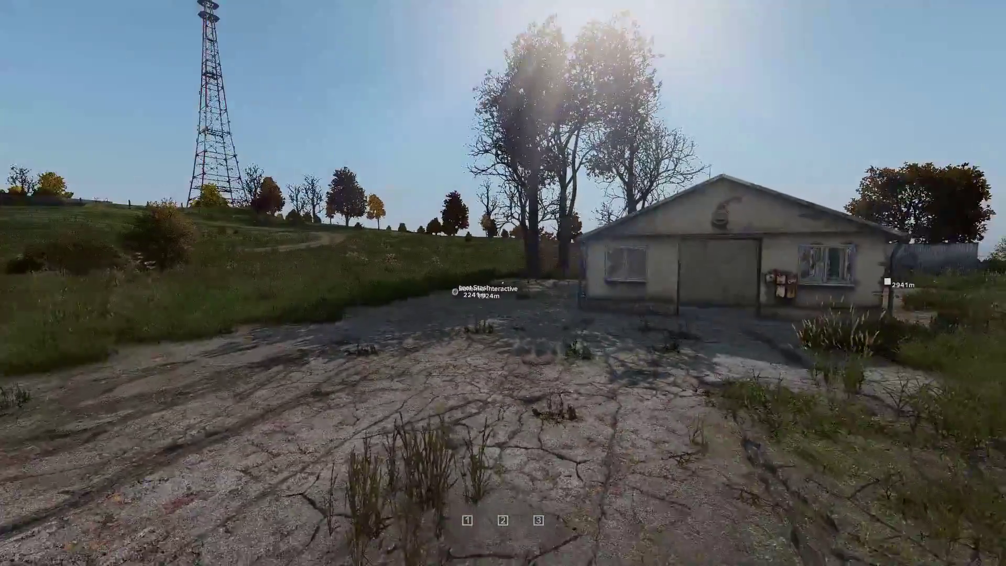
key(w)
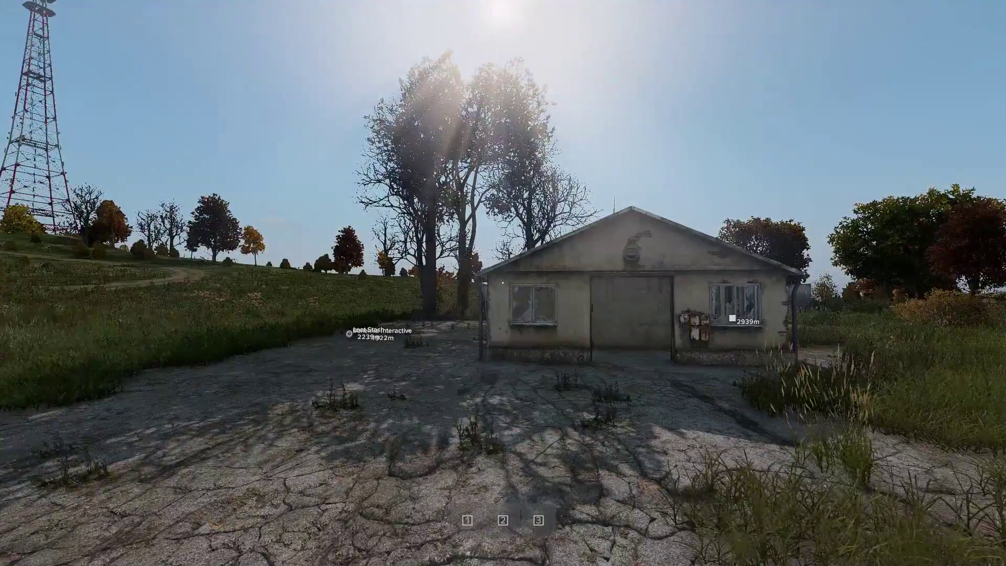
key(a)
key(s)
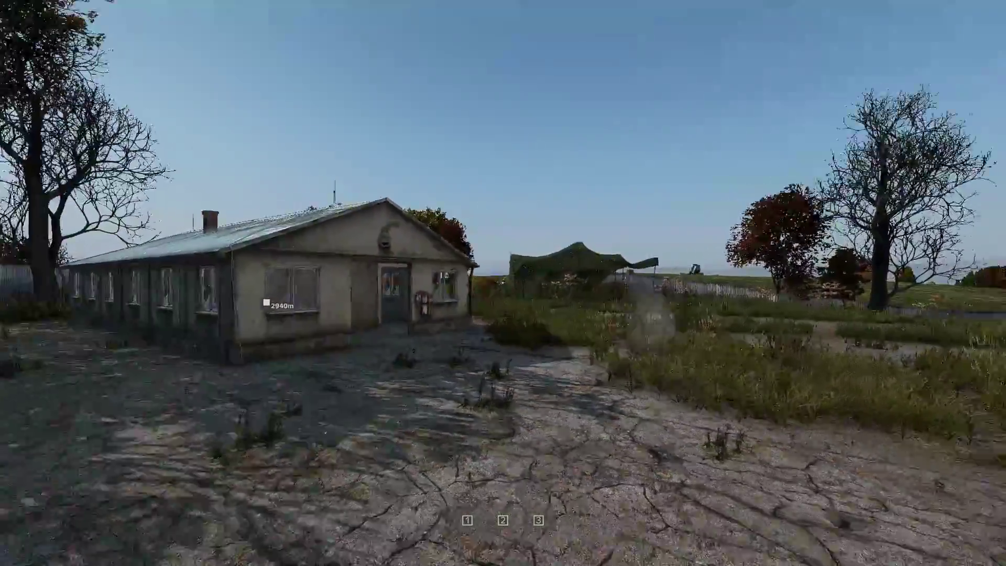
key(s)
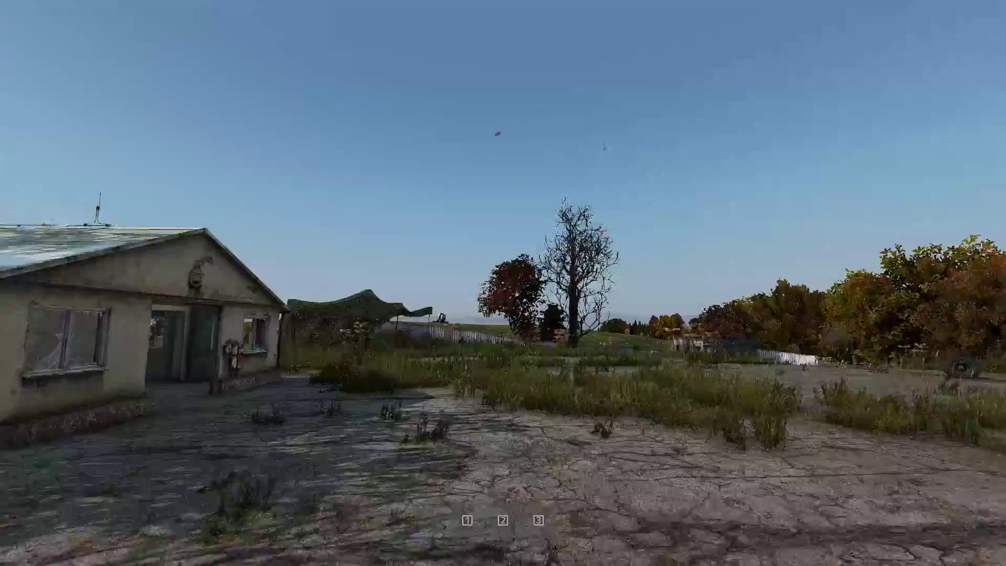
key(s)
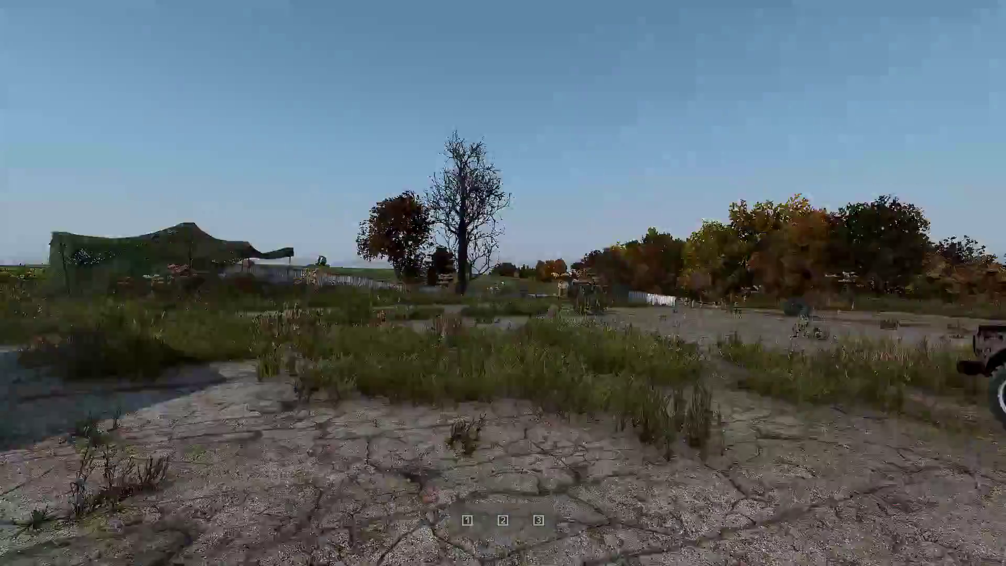
key(w)
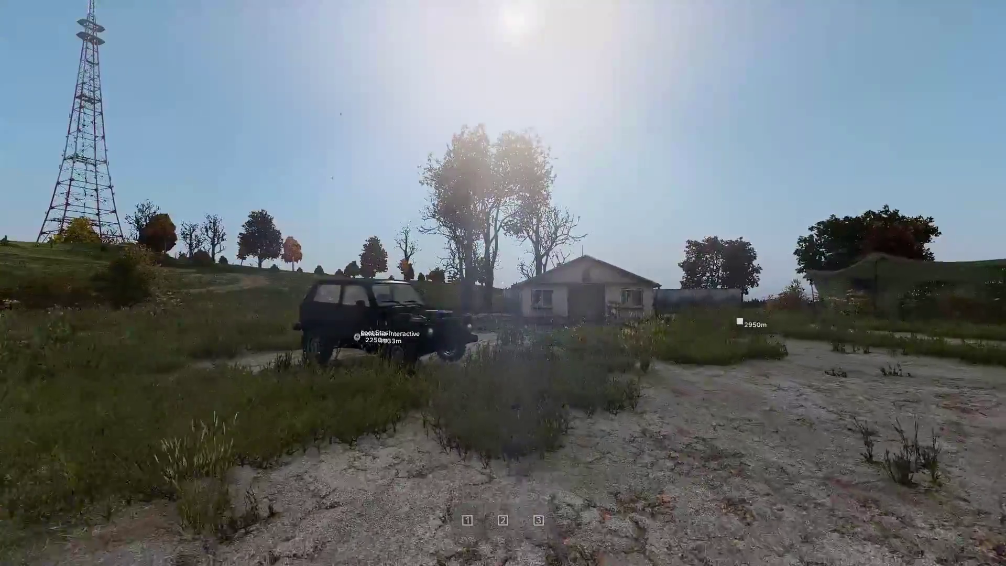
key(w)
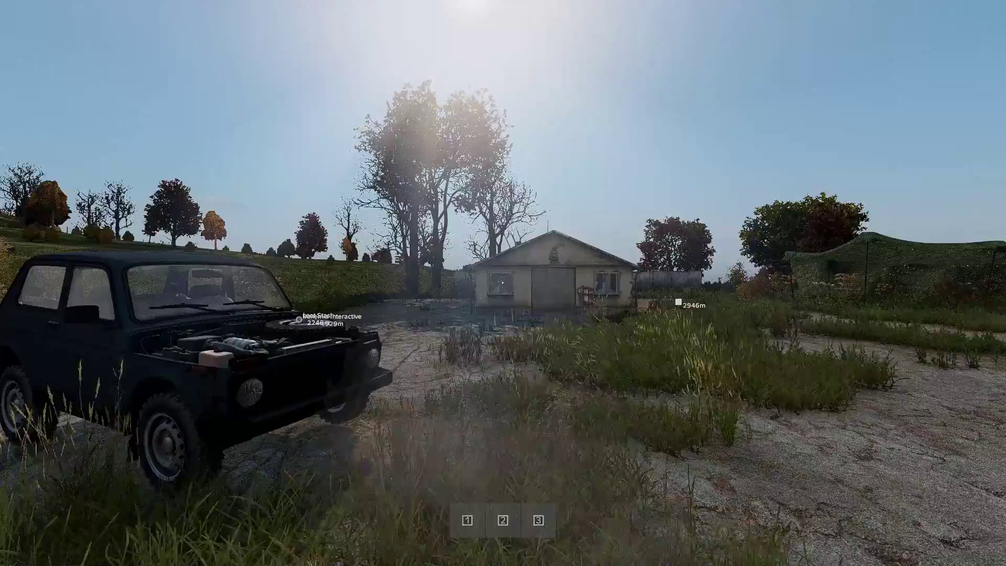